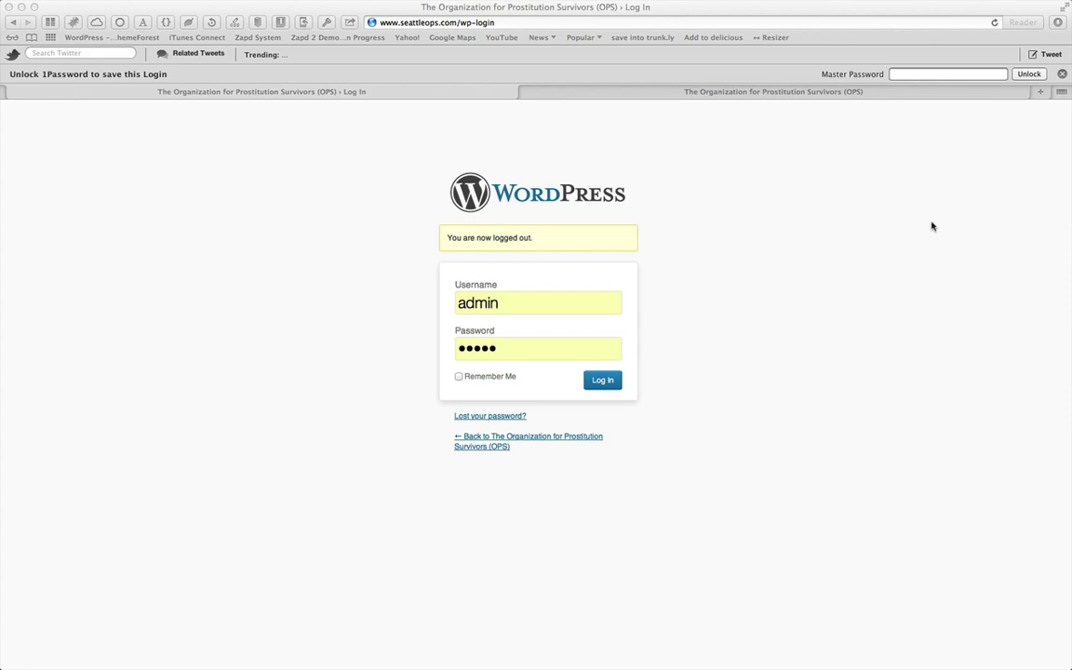
Open the site's Blog page and scroll through its posts
click(774, 94)
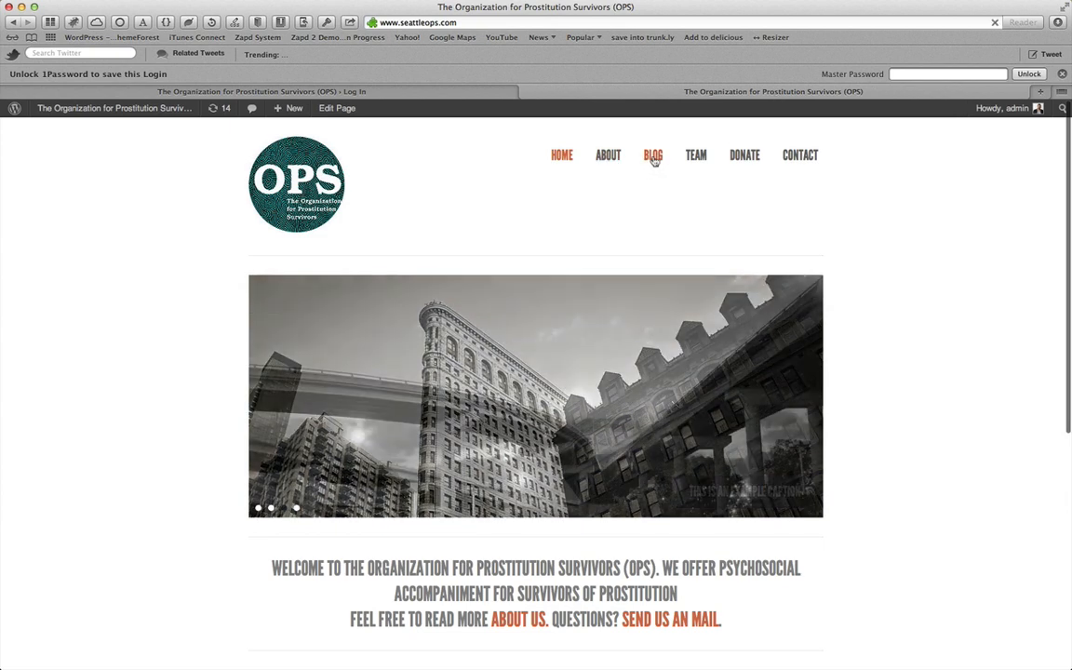
click(653, 156)
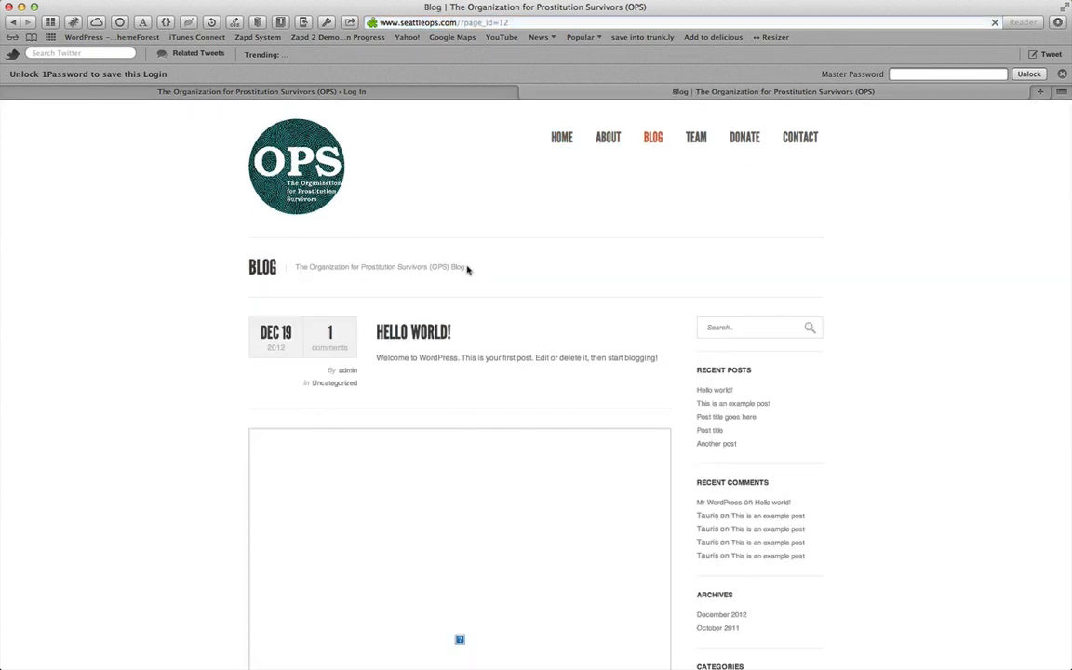
scroll(467, 269, down, 10)
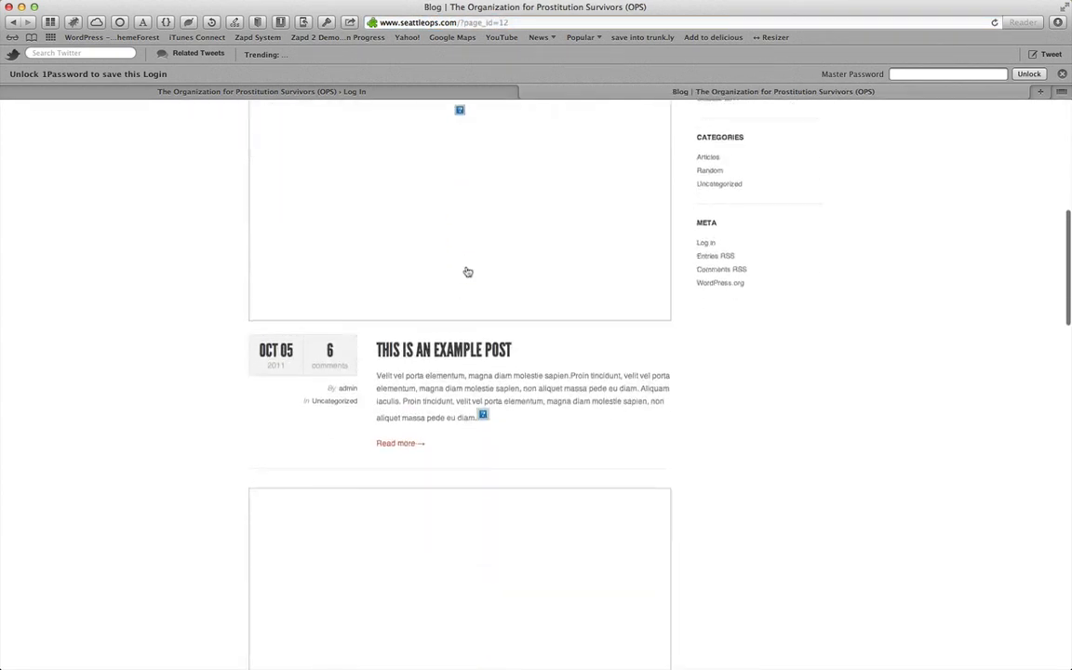
scroll(467, 271, down, 11)
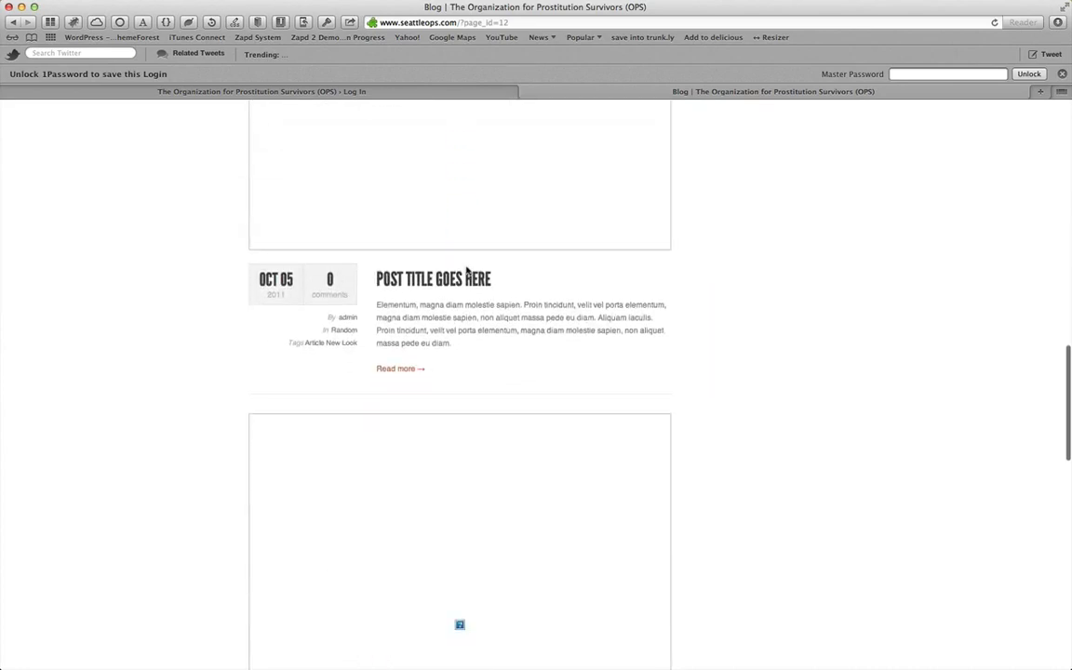
scroll(468, 270, down, 10)
scroll(468, 271, down, 5)
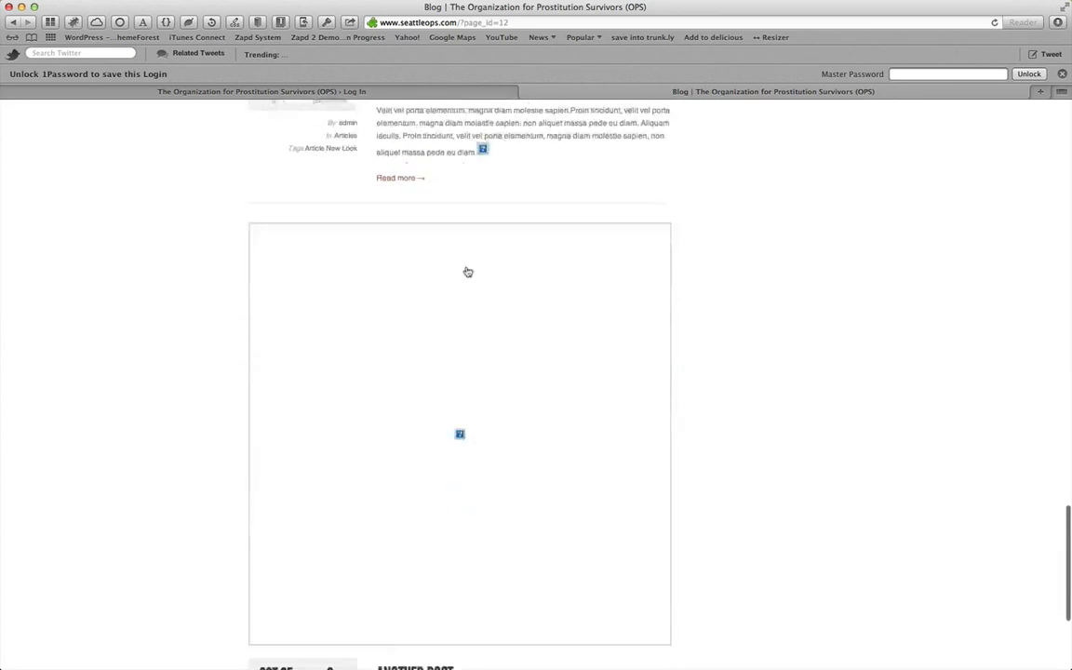
scroll(468, 271, down, 5)
scroll(467, 271, up, 3)
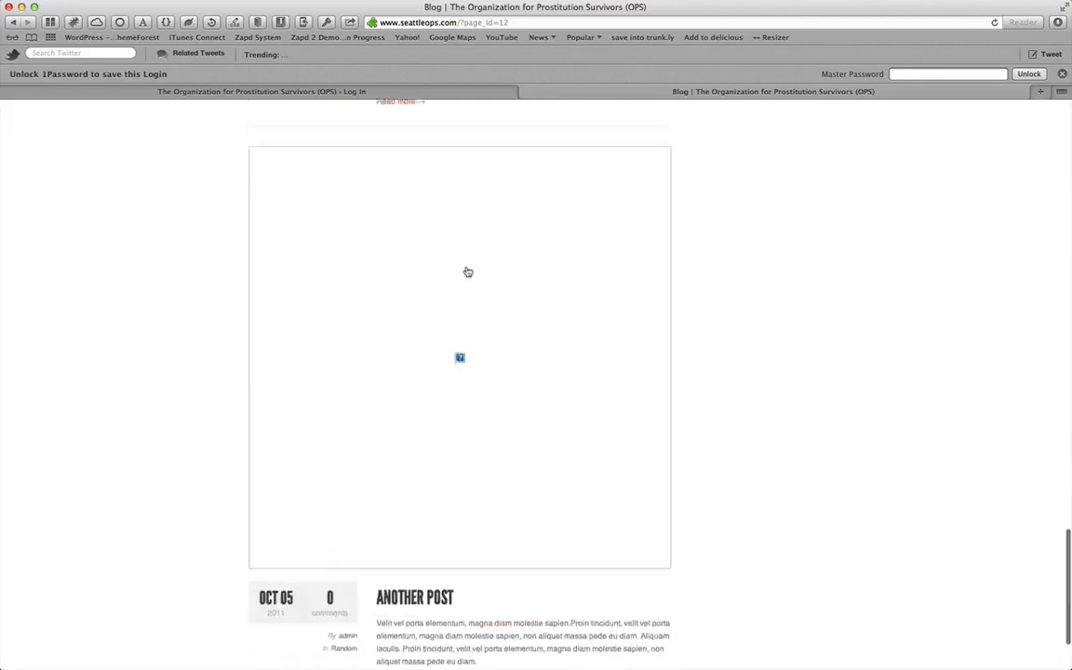
scroll(467, 271, up, 20)
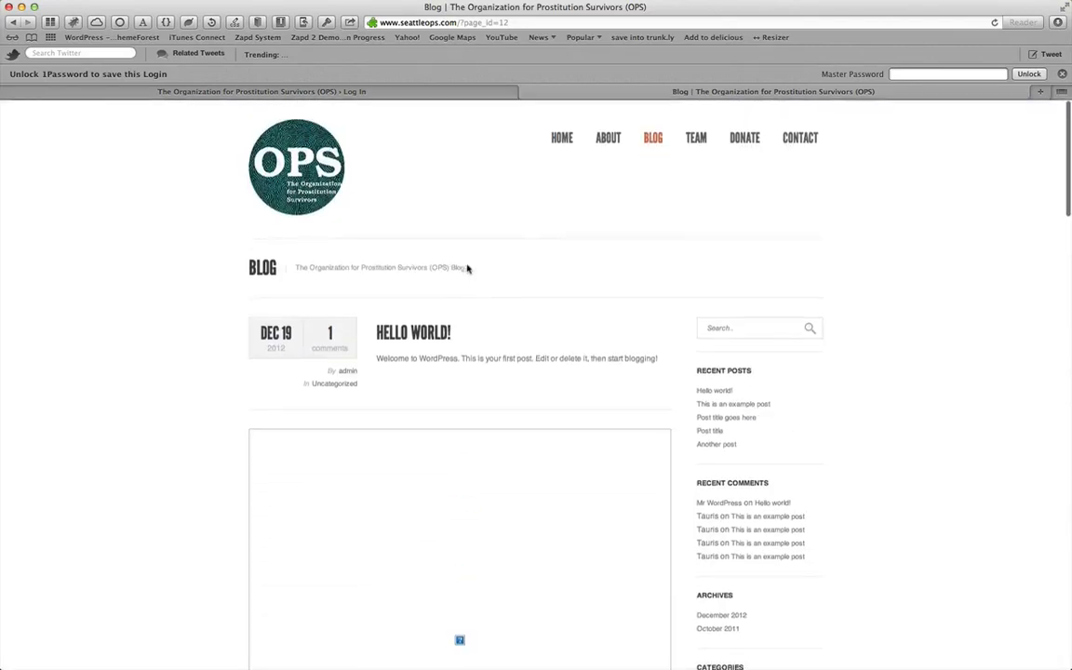
Log in to the WordPress admin through the wp-login.php address
click(475, 93)
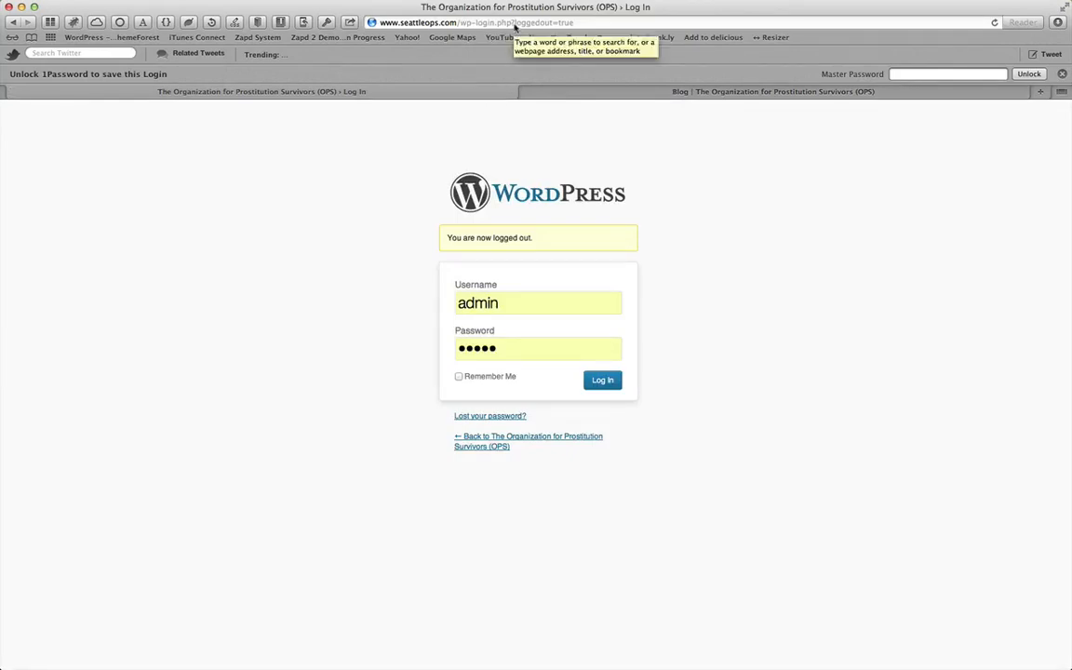
drag(514, 22, 610, 25)
key(BackSpace)
key(BackSpace)
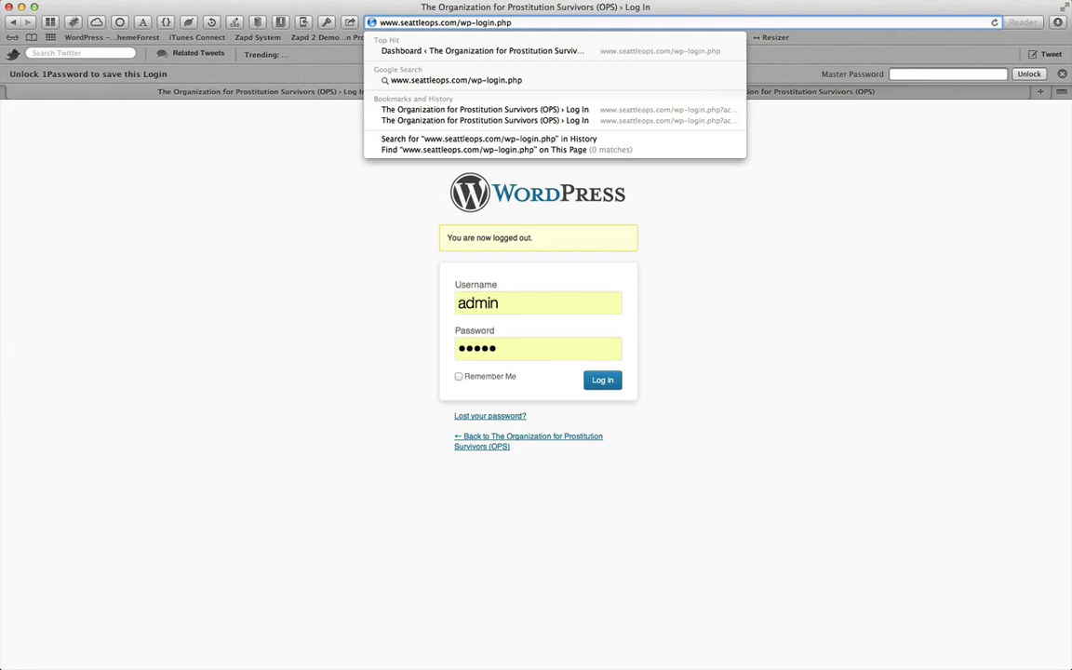
click(764, 269)
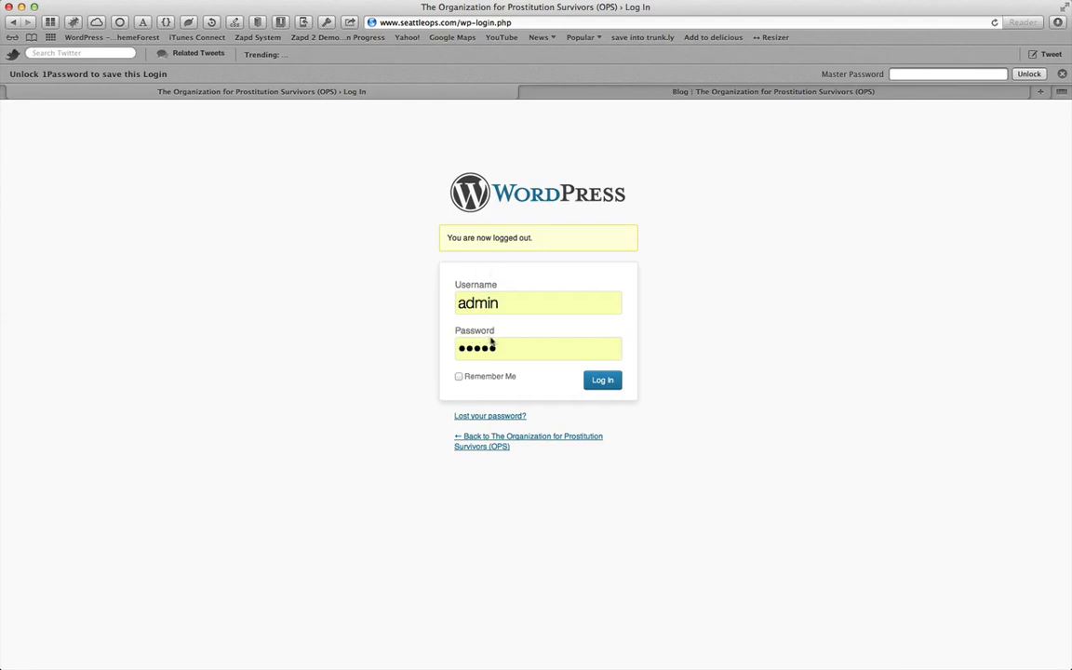
click(605, 381)
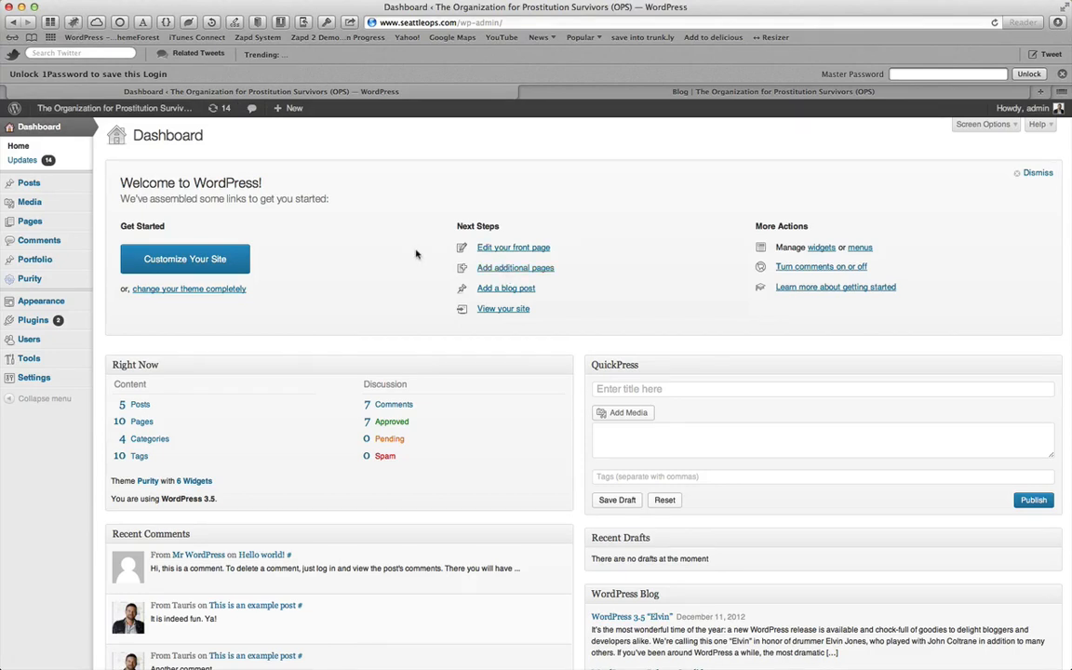
Open the Posts list and start editing the "Hello world!" post
click(31, 183)
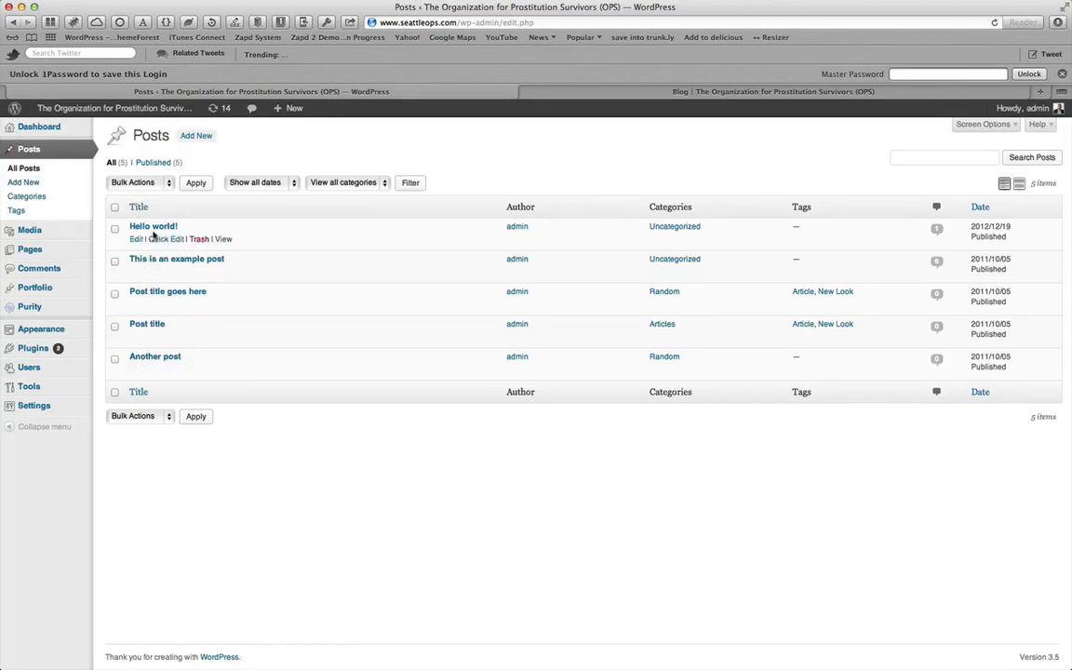
click(630, 94)
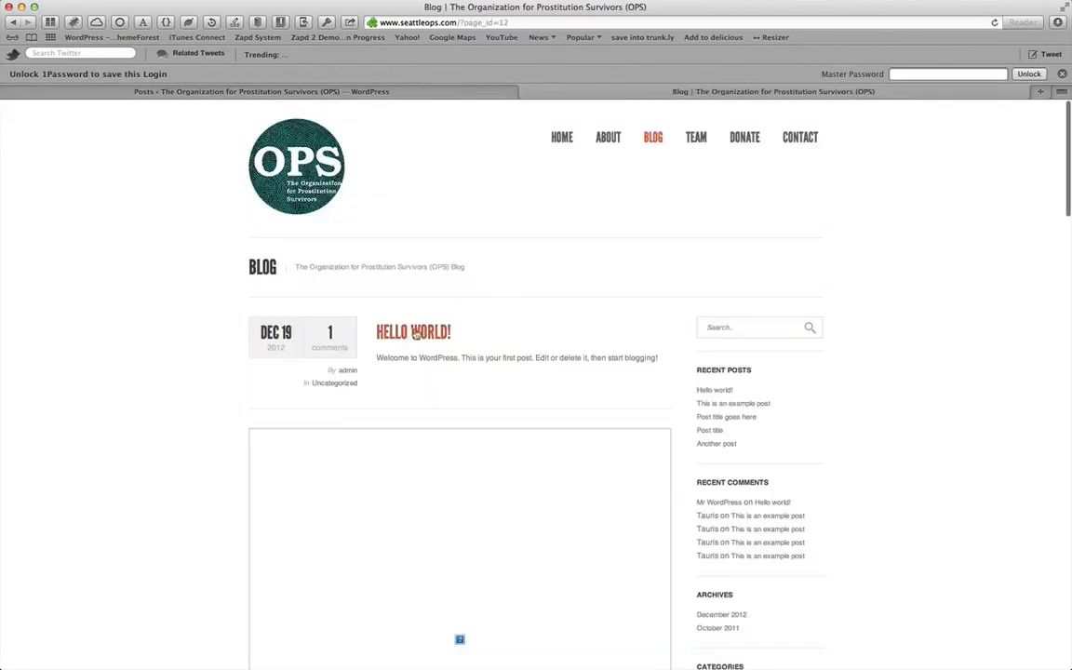
click(380, 93)
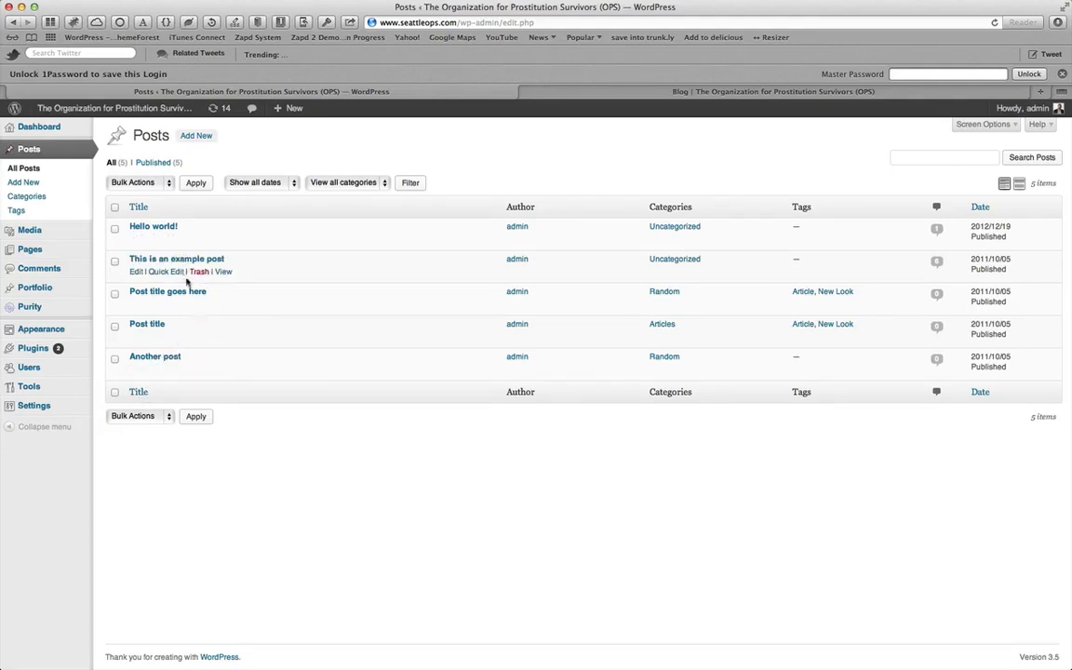
click(137, 239)
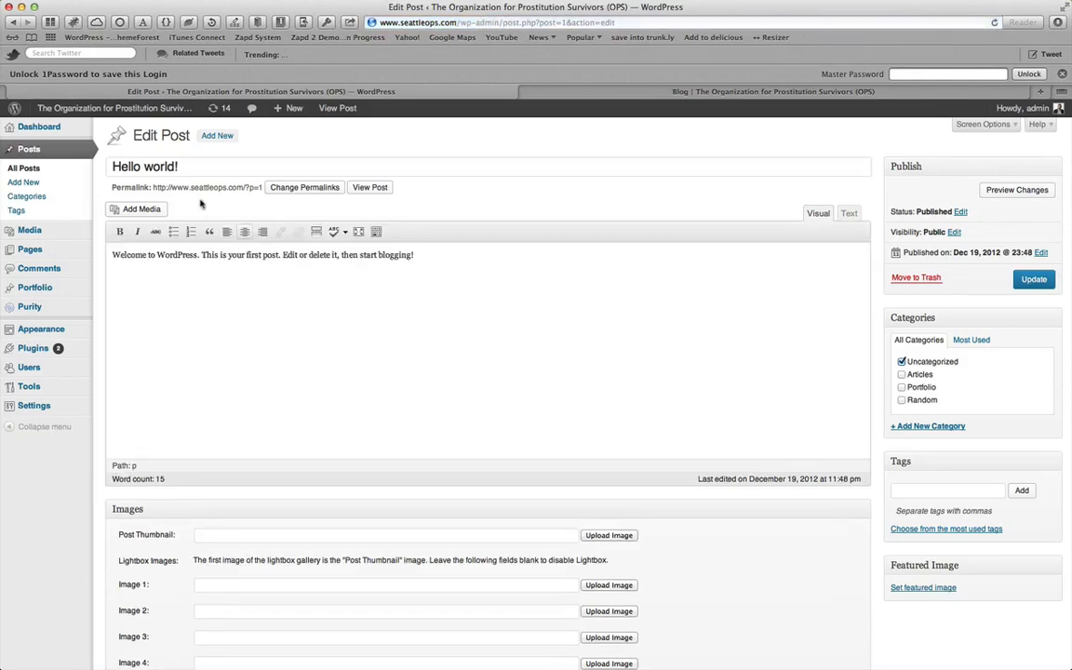
Retitle the post "This is the new blog post title!"
drag(189, 163, 110, 164)
text(This is )
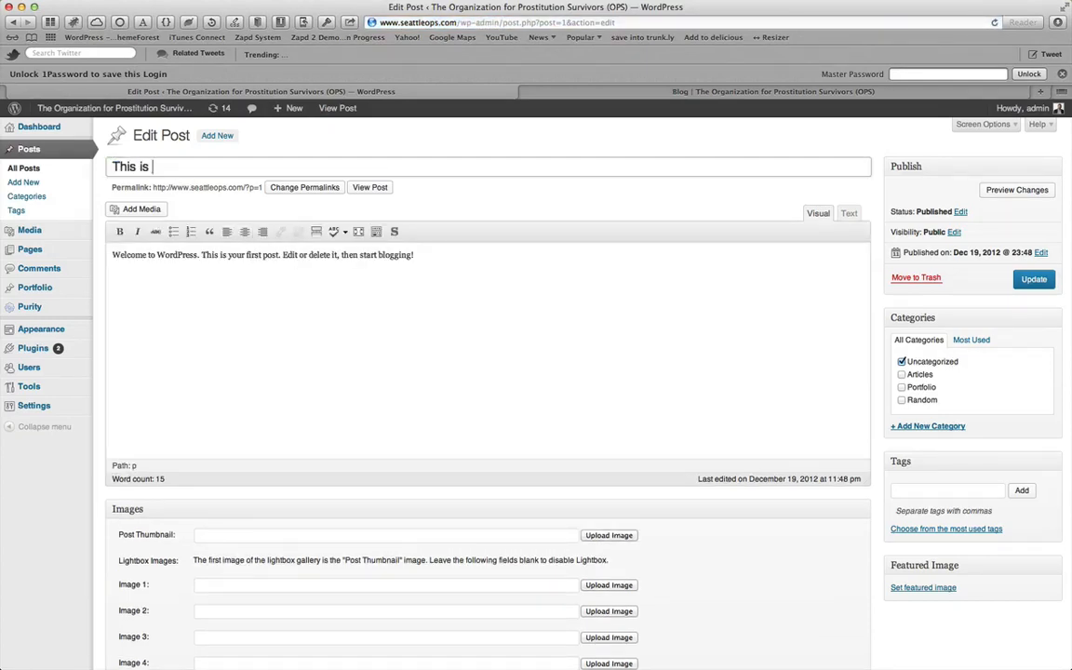
text(the new blog post)
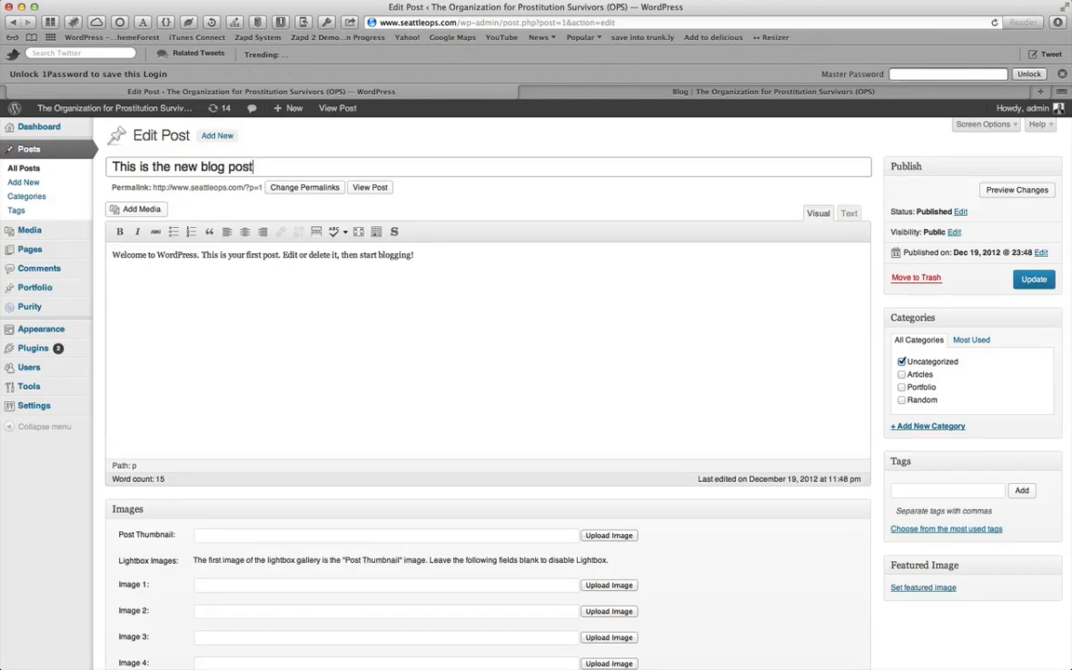
text( title!)
Open the Insert Media library and close it without inserting anything
triple_click(246, 297)
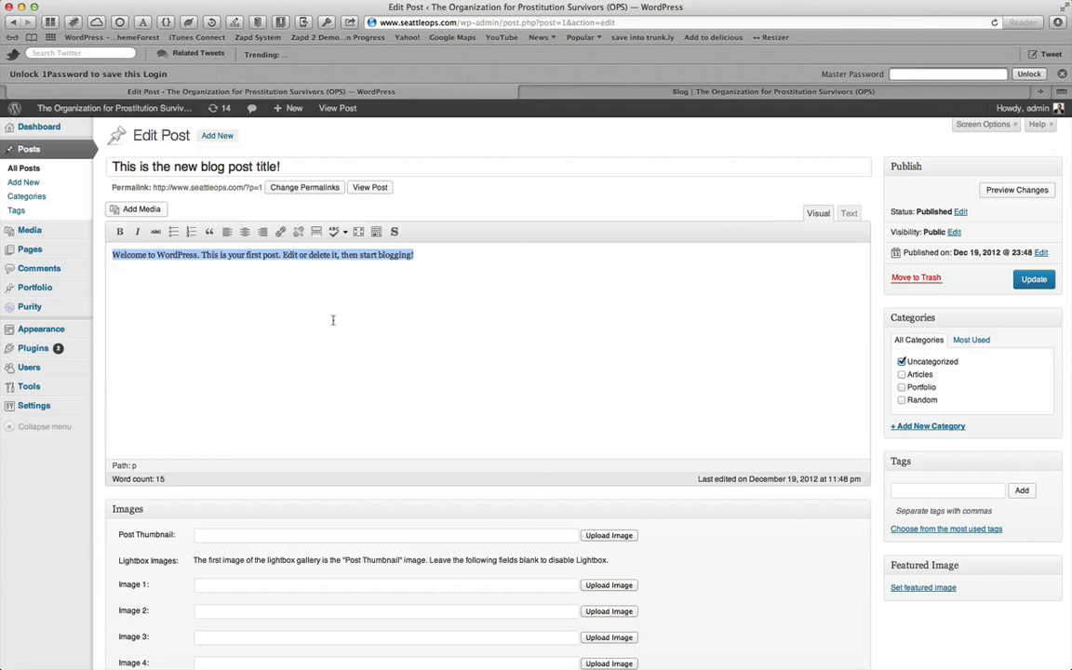
click(142, 210)
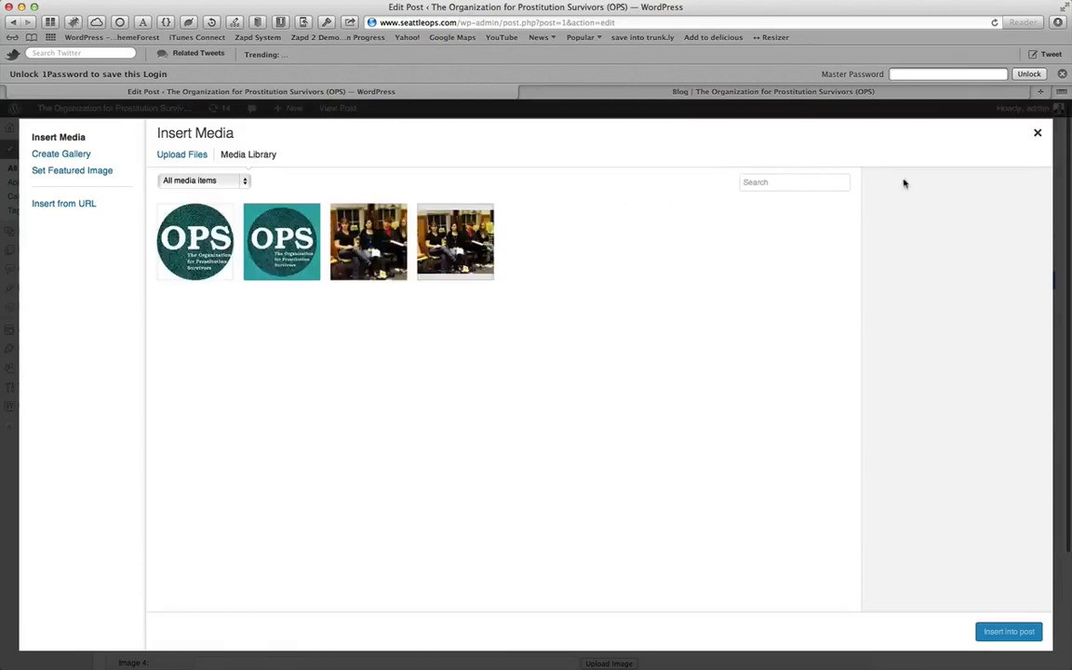
click(1039, 136)
scroll(228, 311, down, 2)
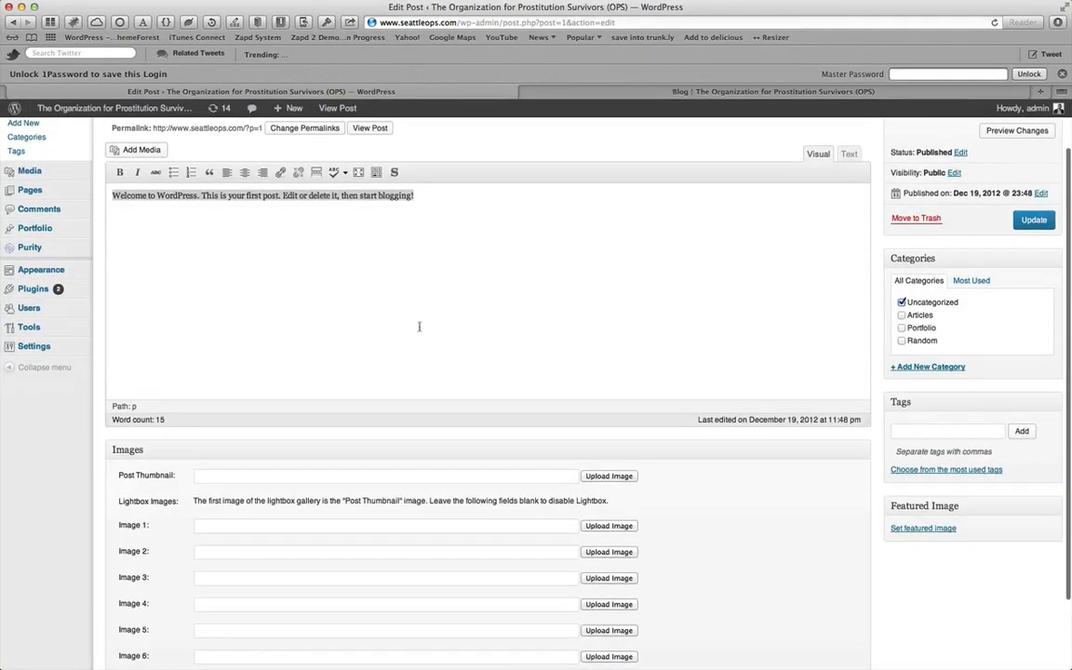
Uncheck the Uncategorized category for the post
click(902, 303)
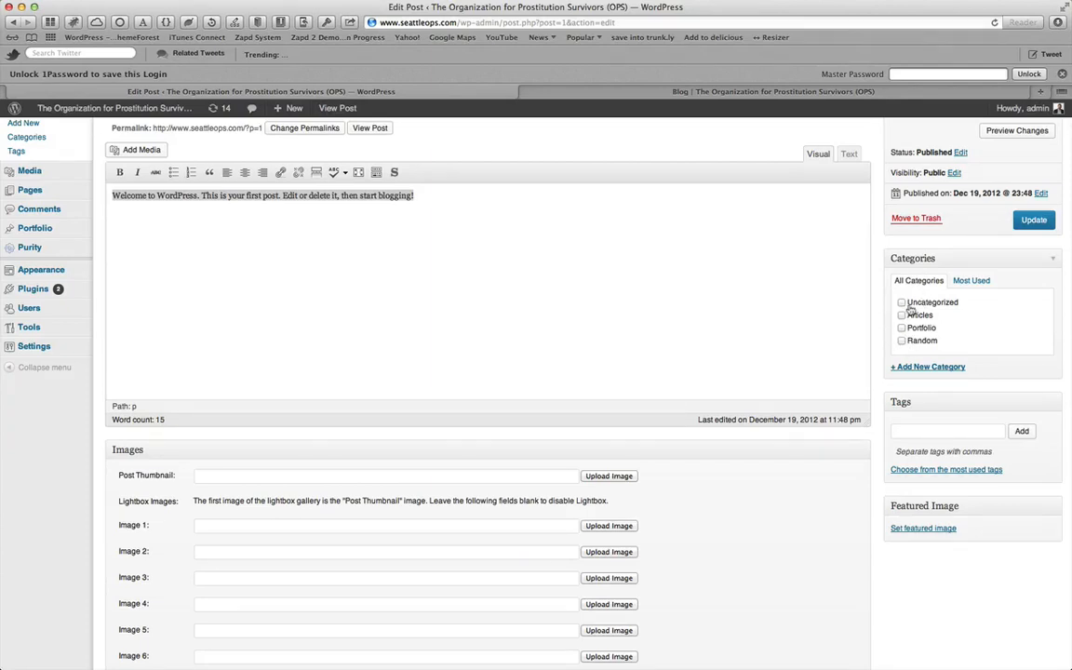
scroll(523, 397, down, 2)
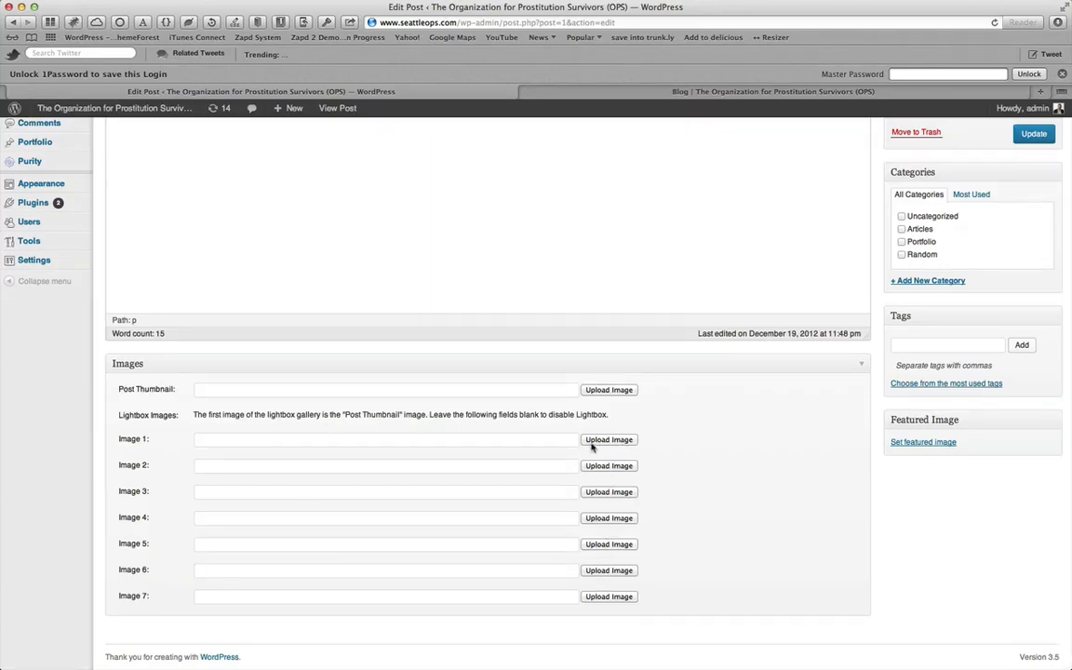
scroll(590, 452, down, 2)
scroll(596, 445, up, 3)
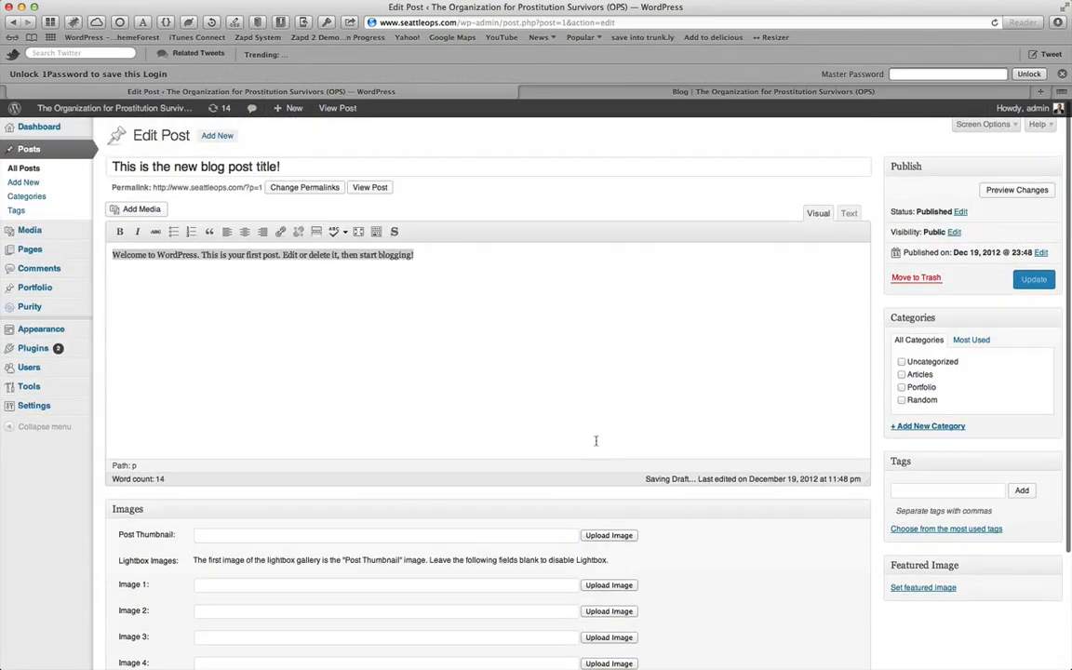
Start a new paragraph after the existing body text
click(354, 273)
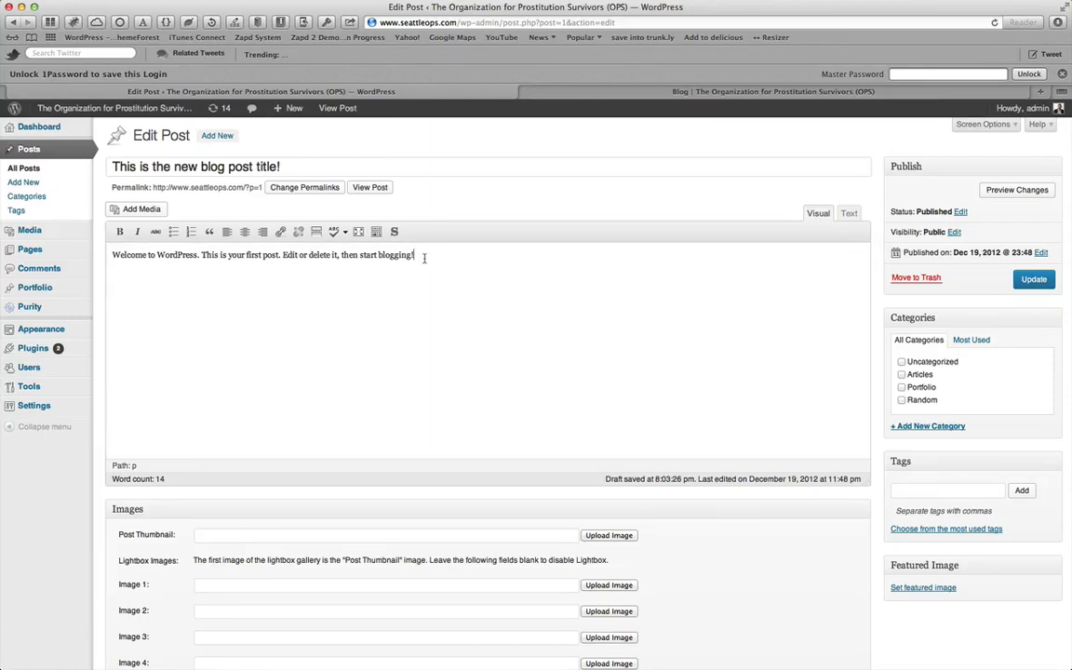
key(Return)
Open the Indiegogo "Green River Victims Memorial -Phase 1" campaign page in a new tab
click(1041, 91)
click(576, 21)
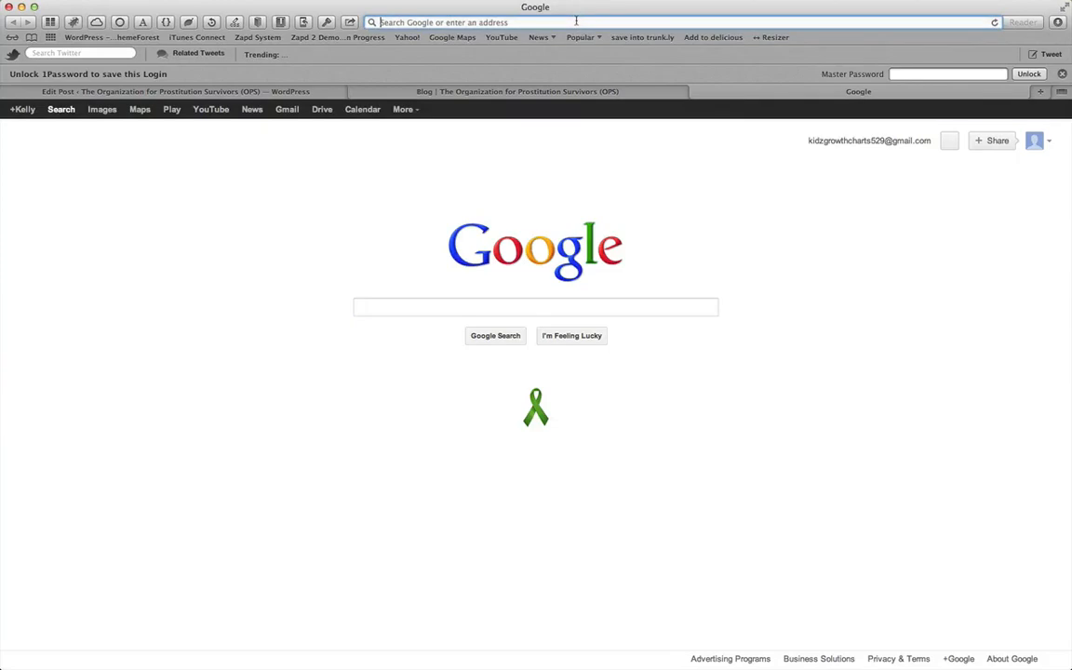
text(indiegogo.com)
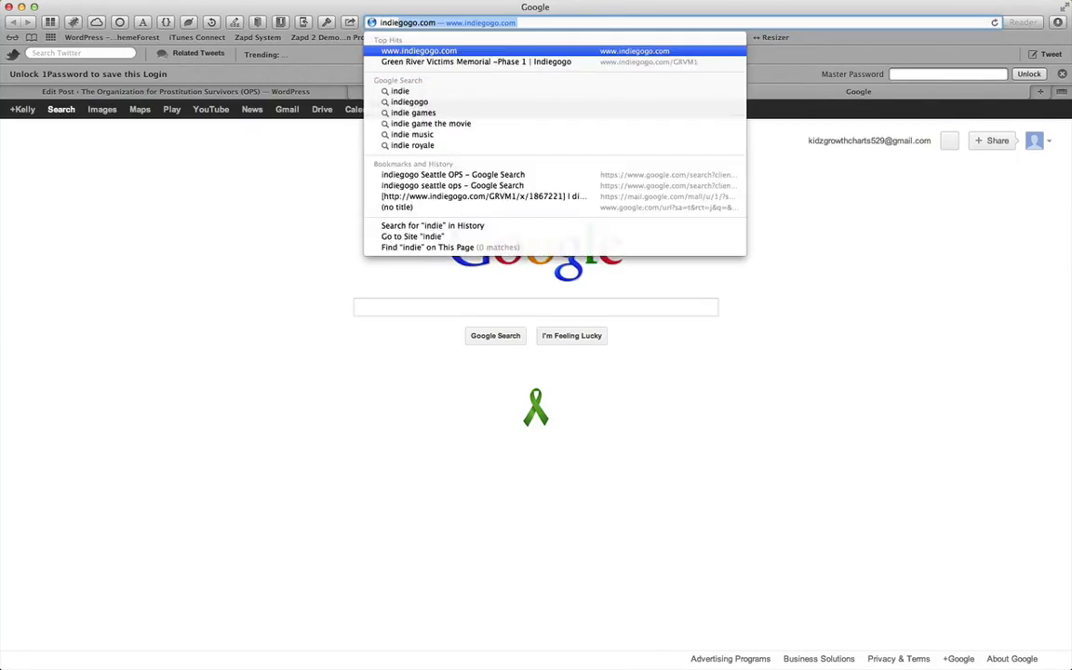
click(555, 61)
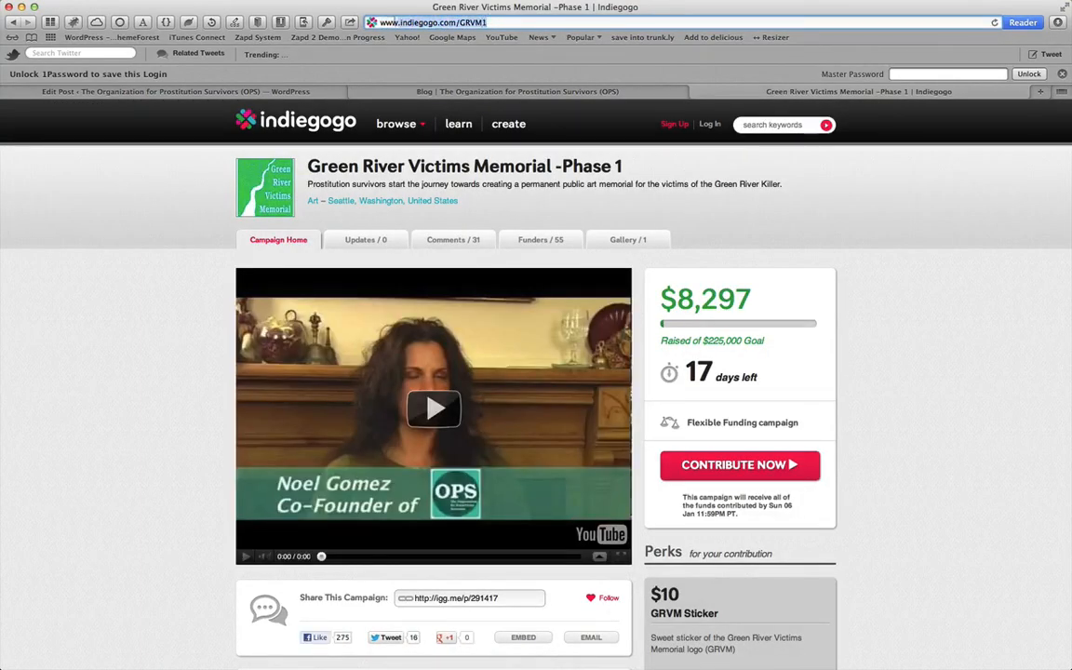
Back in the post editor, write "This is an example of how to link to another website." in the new paragraph
click(296, 90)
text(This i)
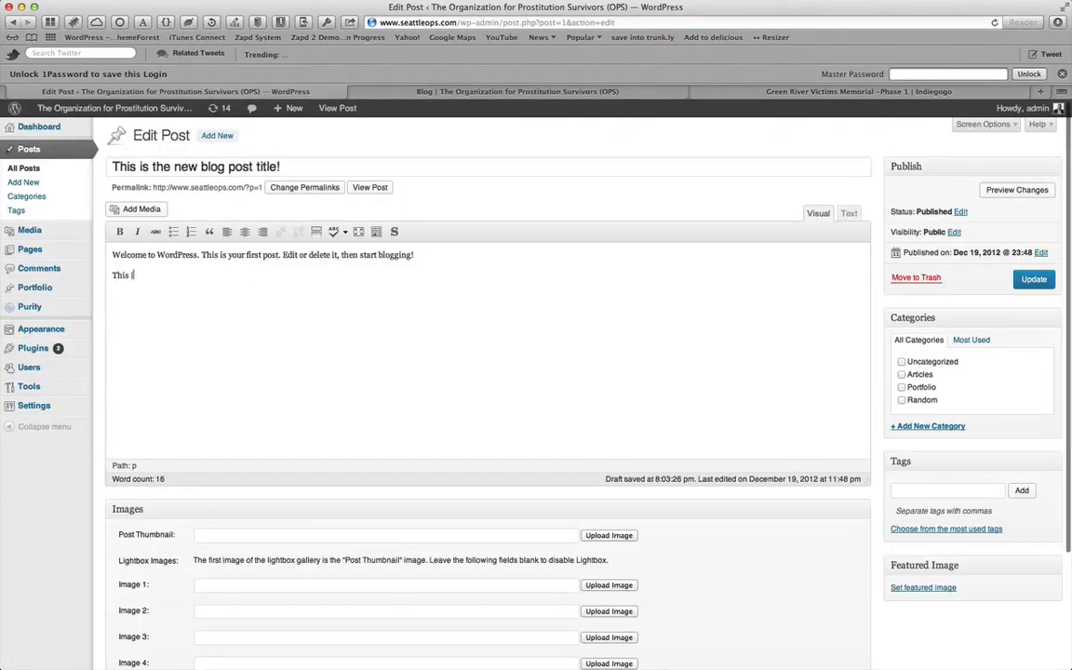
text(s an example of h)
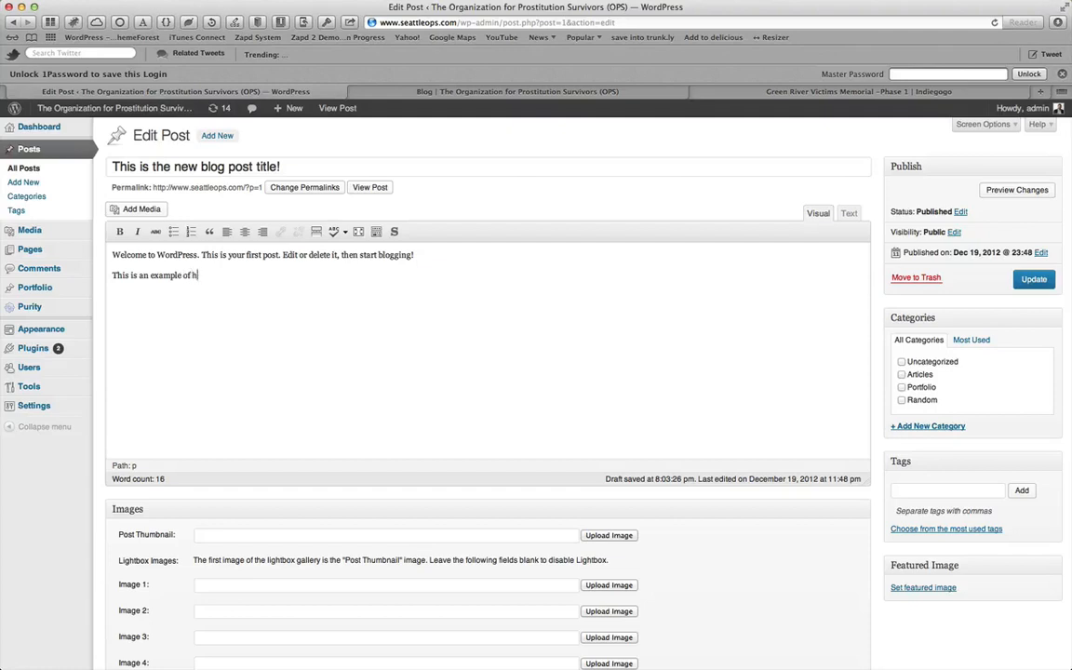
text(ow to link to another website)
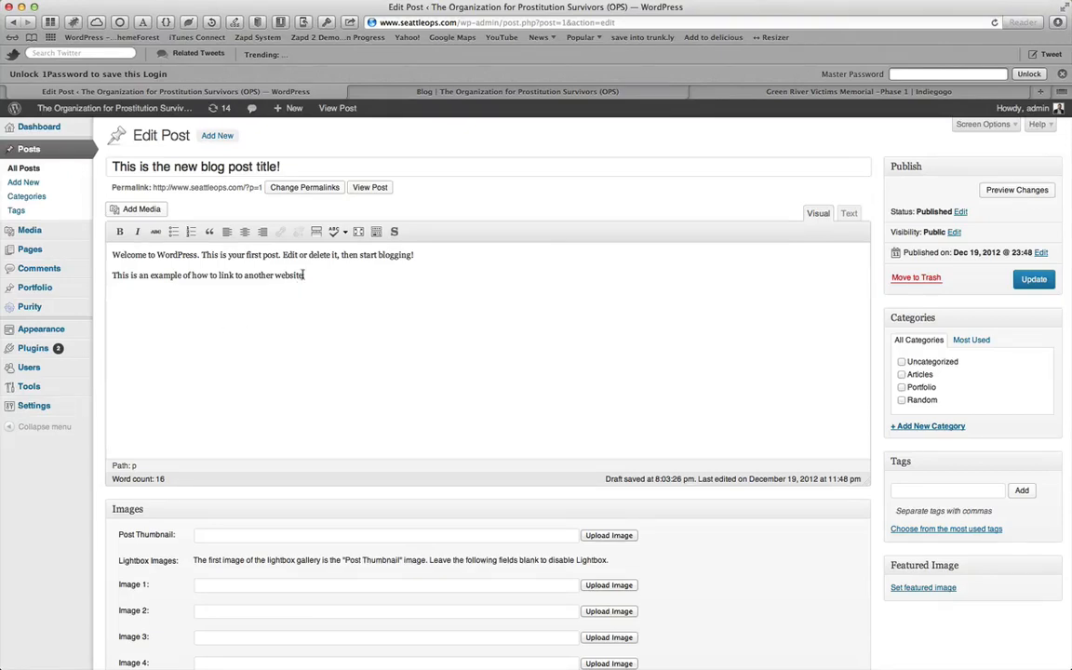
Link the words "another website" to the pasted Indiegogo GRVM1 address and update the post
drag(304, 275, 244, 277)
click(300, 276)
drag(300, 275, 247, 275)
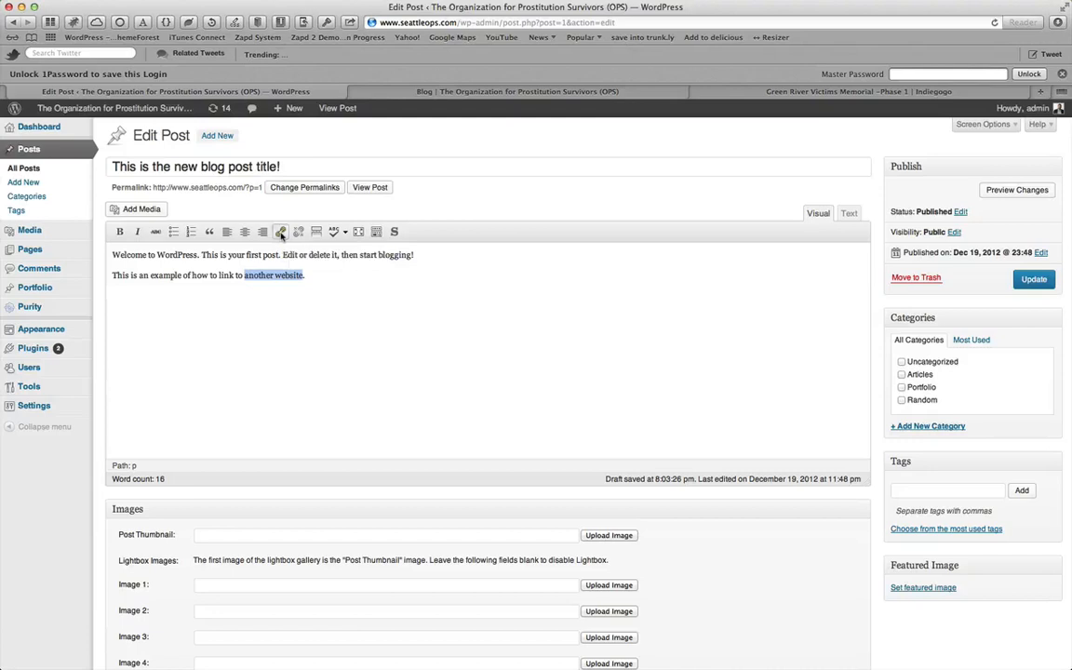
click(281, 234)
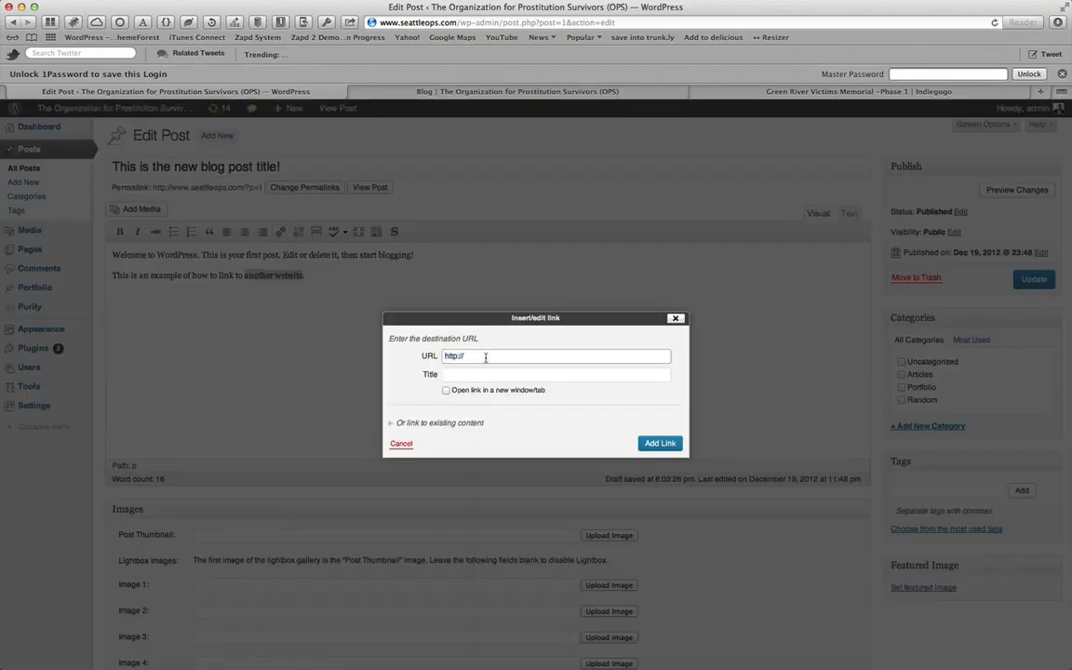
text(http://www.indiegogo.com/GRVM1)
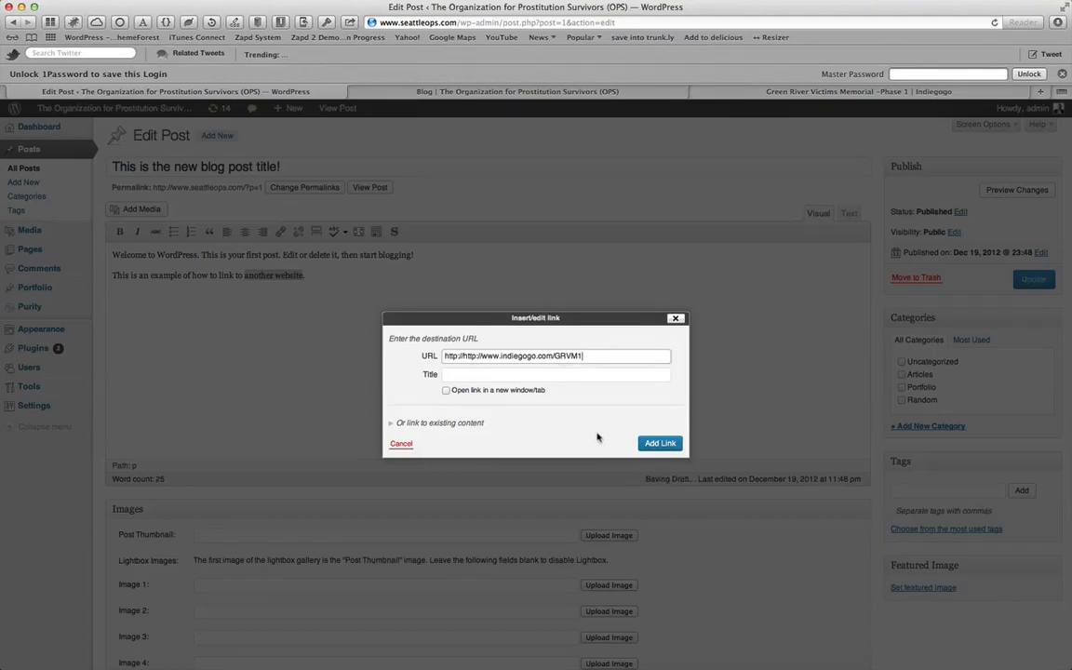
click(660, 445)
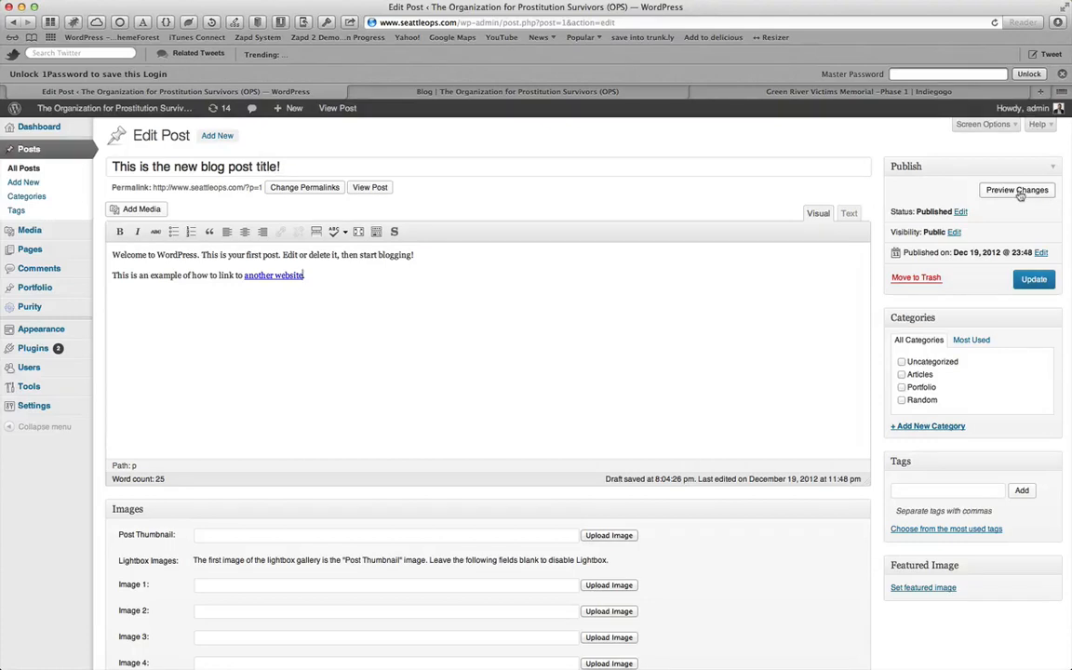
click(1032, 280)
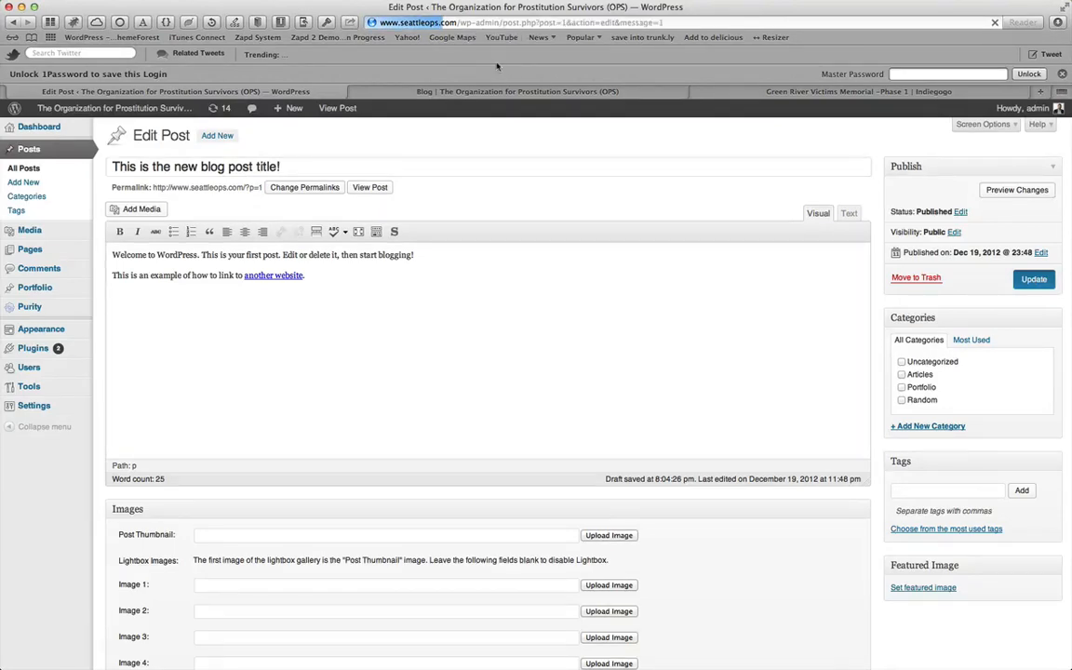
Reload the public blog page and scroll through it to check the updated post and its link
click(491, 93)
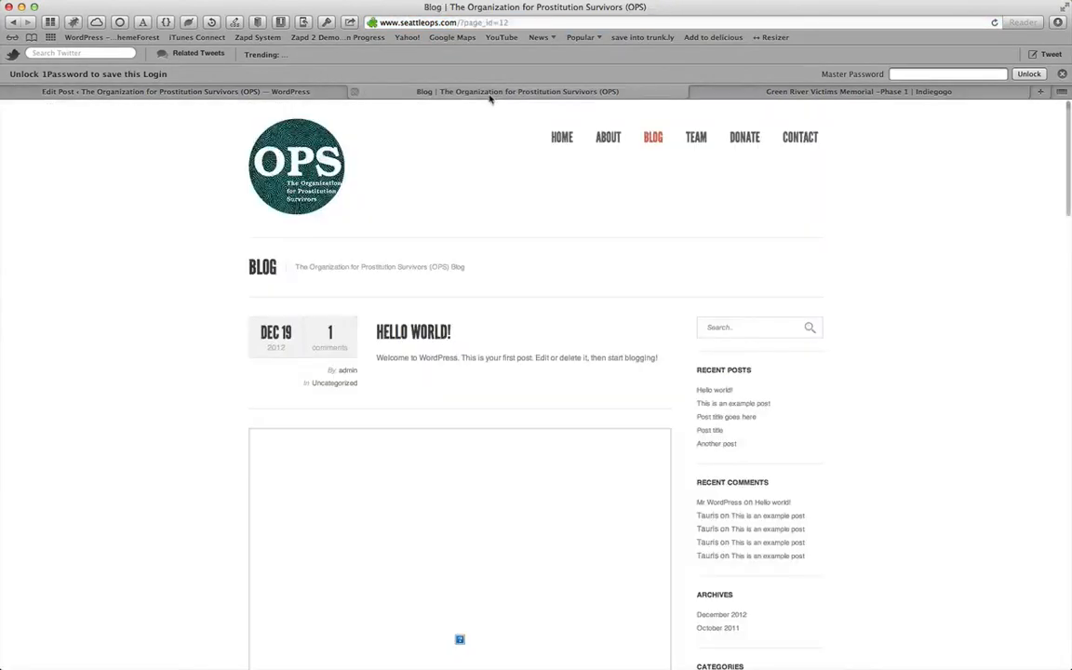
right_click(422, 167)
click(462, 181)
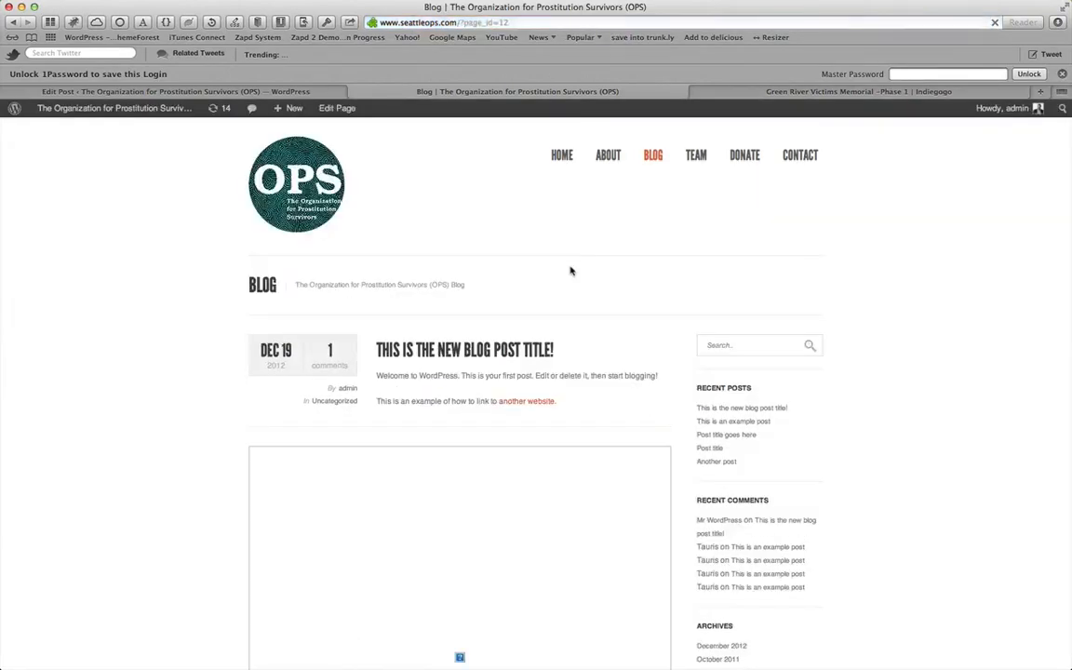
scroll(570, 270, down, 2)
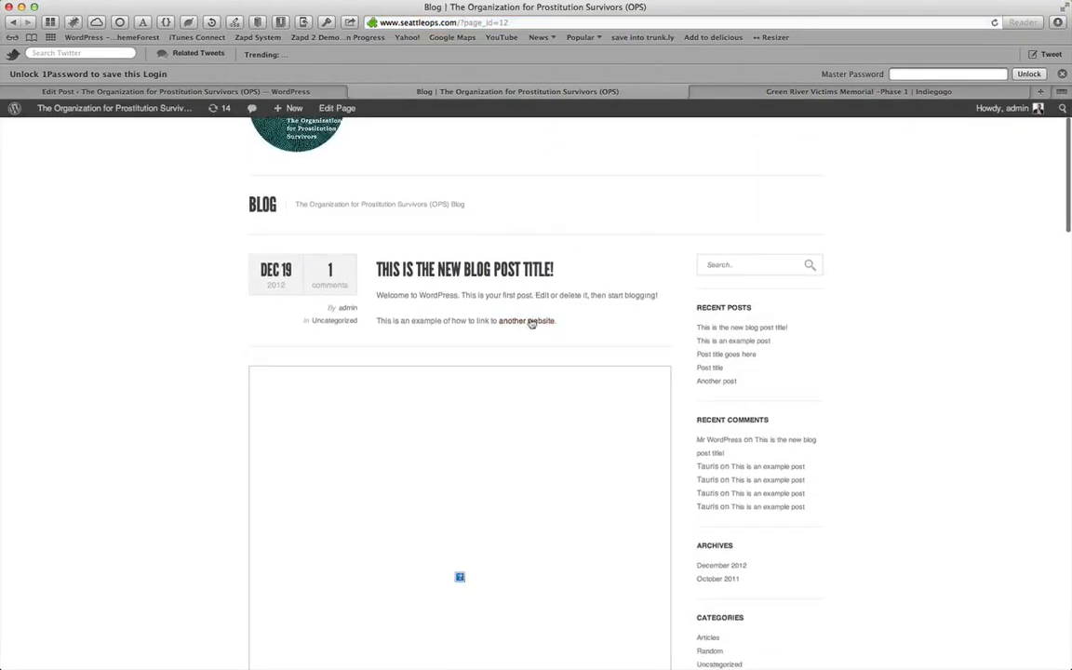
scroll(567, 310, down, 5)
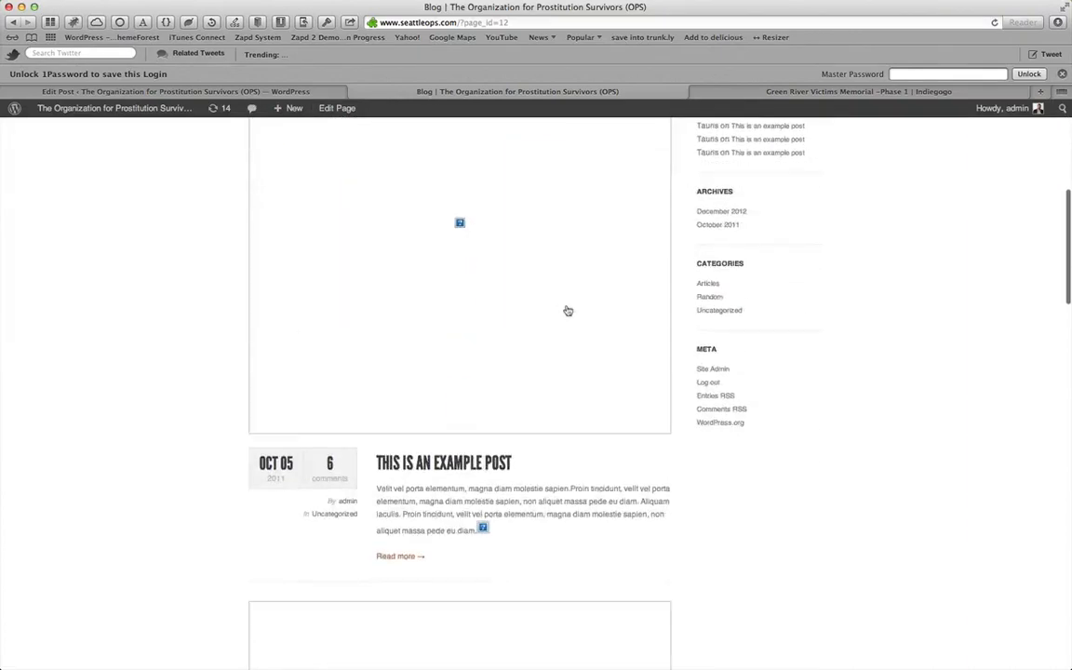
scroll(567, 310, up, 6)
scroll(552, 311, down, 3)
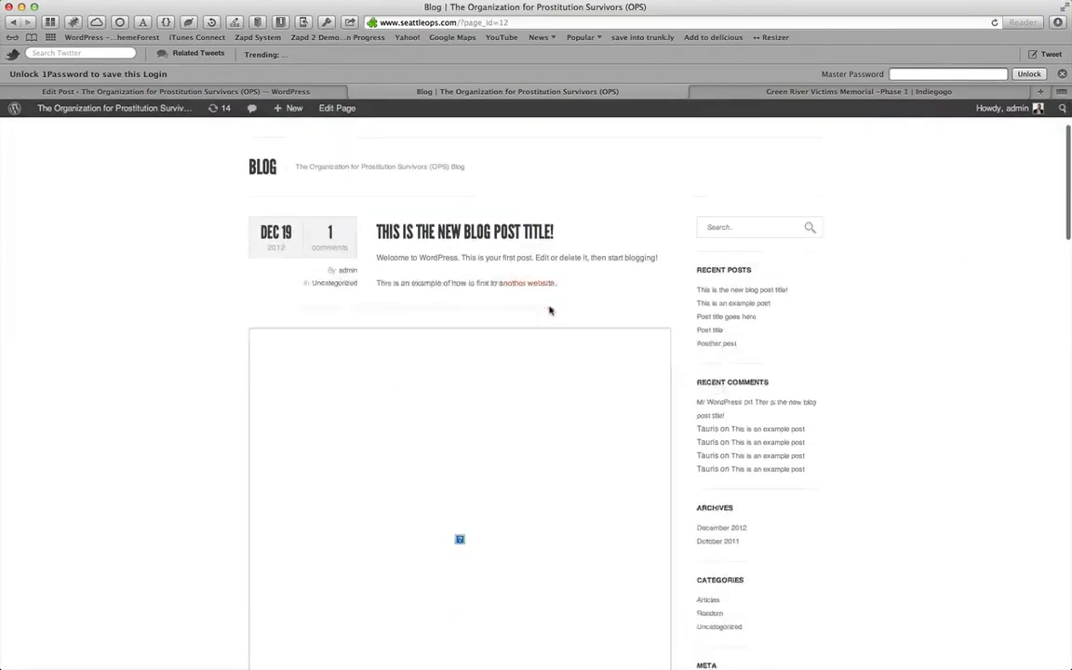
scroll(446, 450, down, 10)
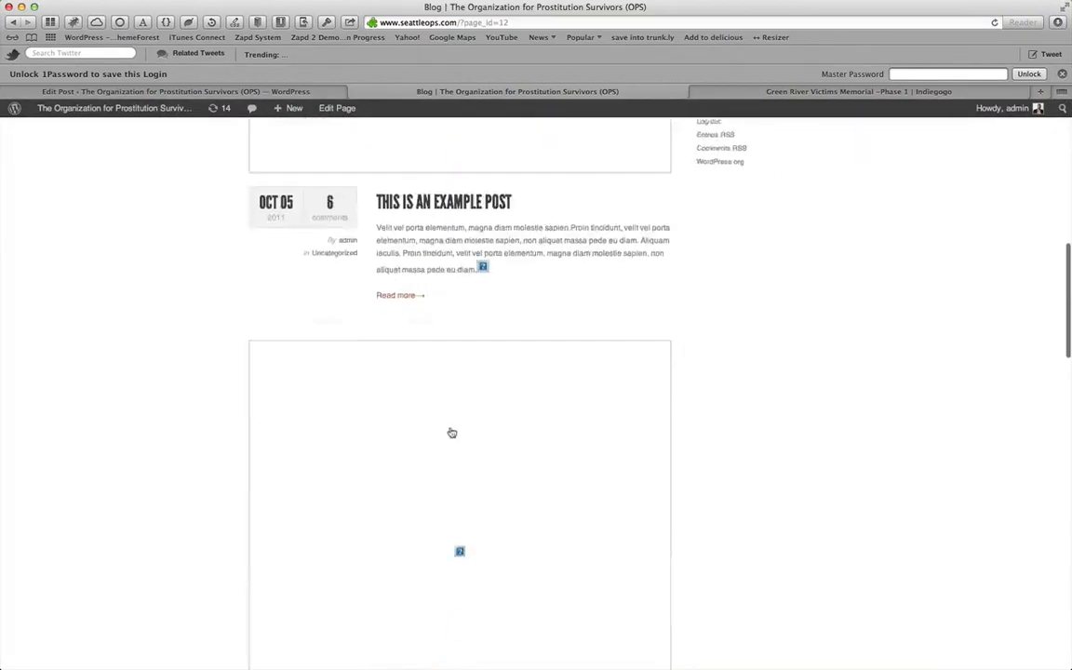
scroll(453, 432, up, 10)
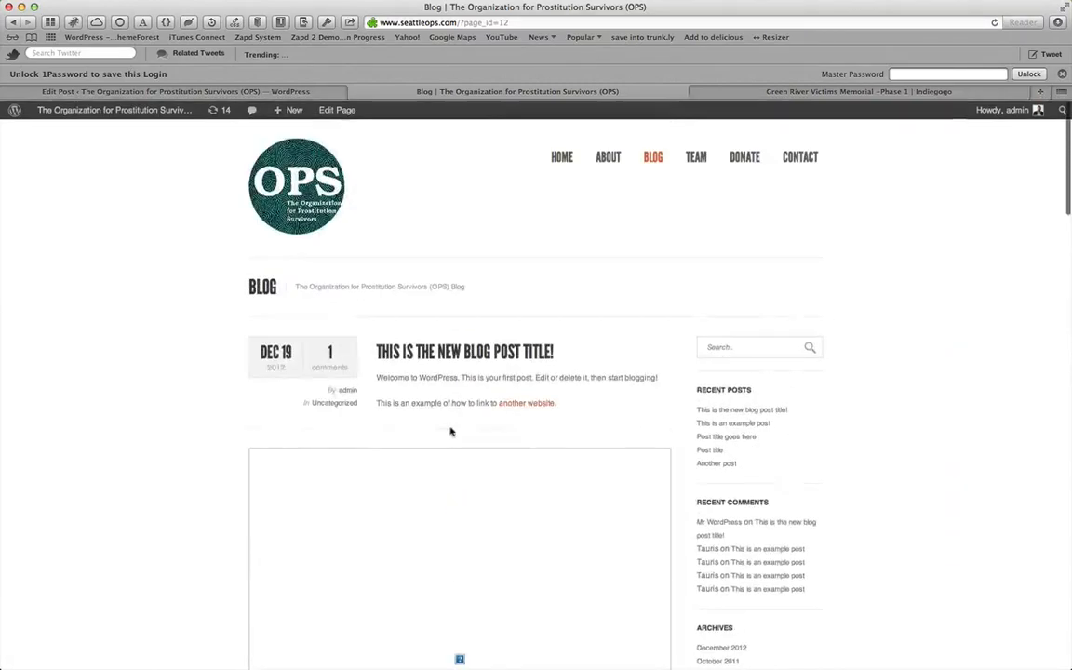
scroll(464, 502, down, 2)
scroll(467, 529, down, 3)
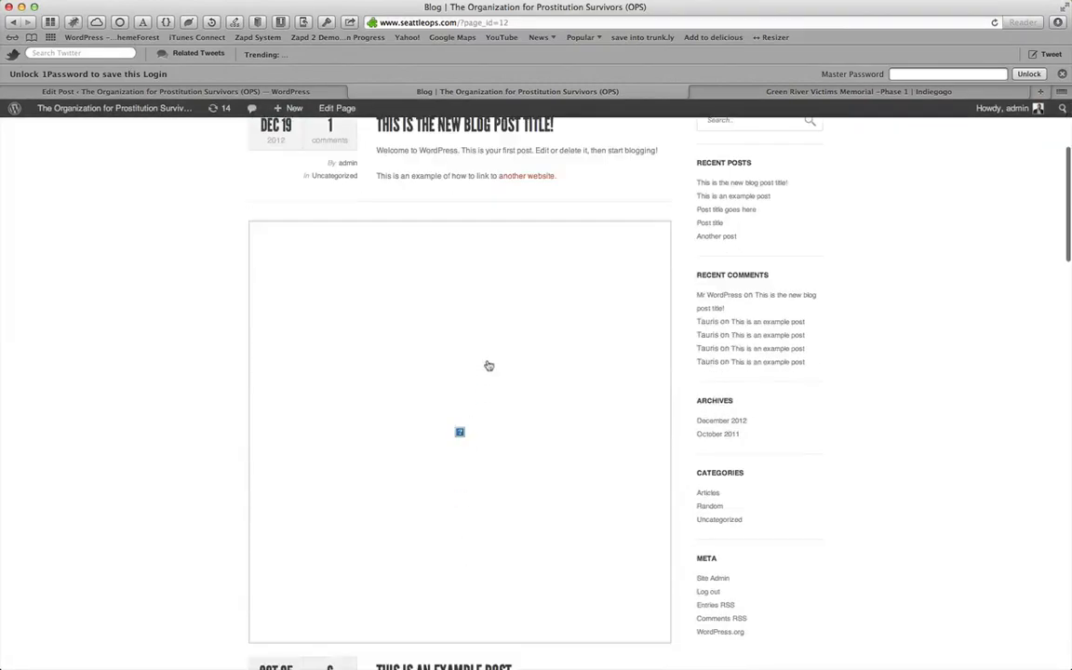
Return to the post editor, open the list of all posts, and move every existing post to the trash
click(284, 92)
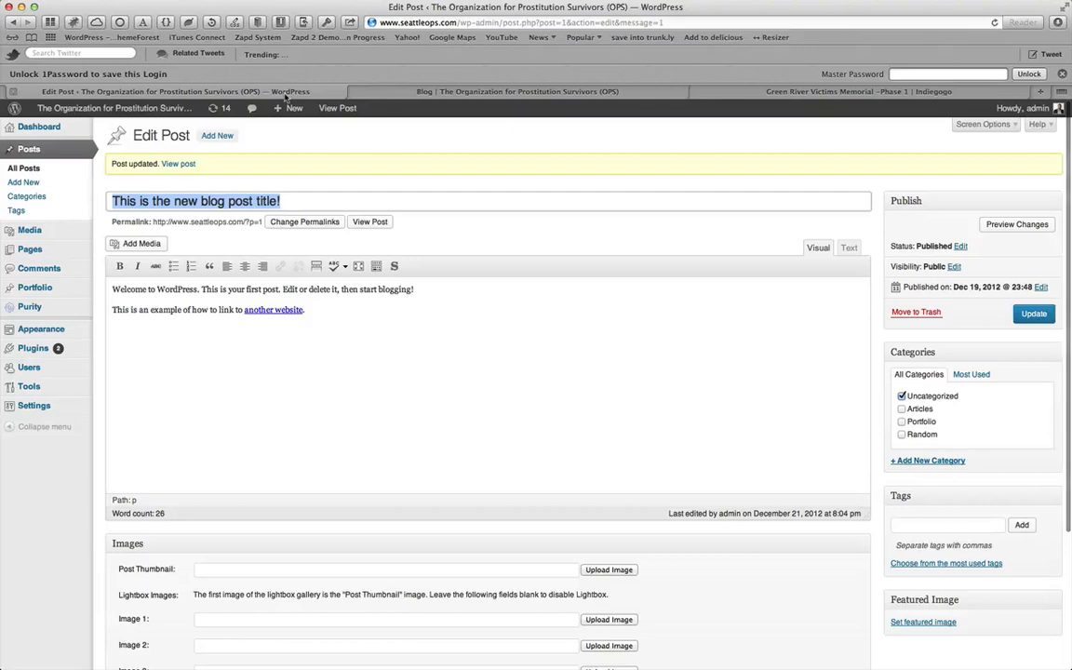
scroll(382, 353, down, 2)
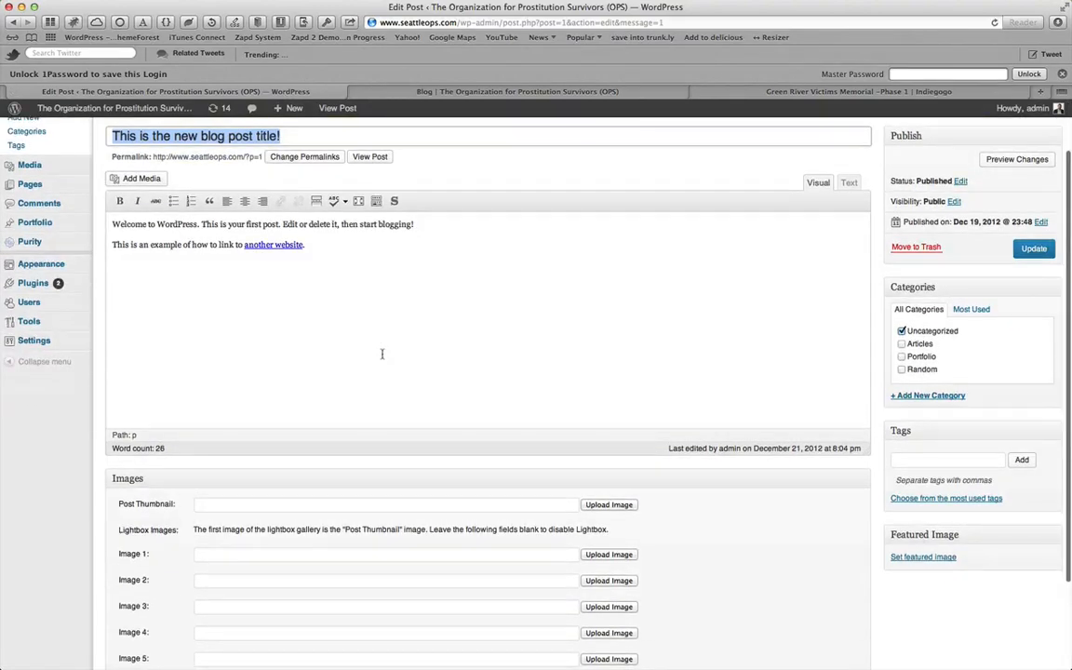
scroll(393, 354, down, 5)
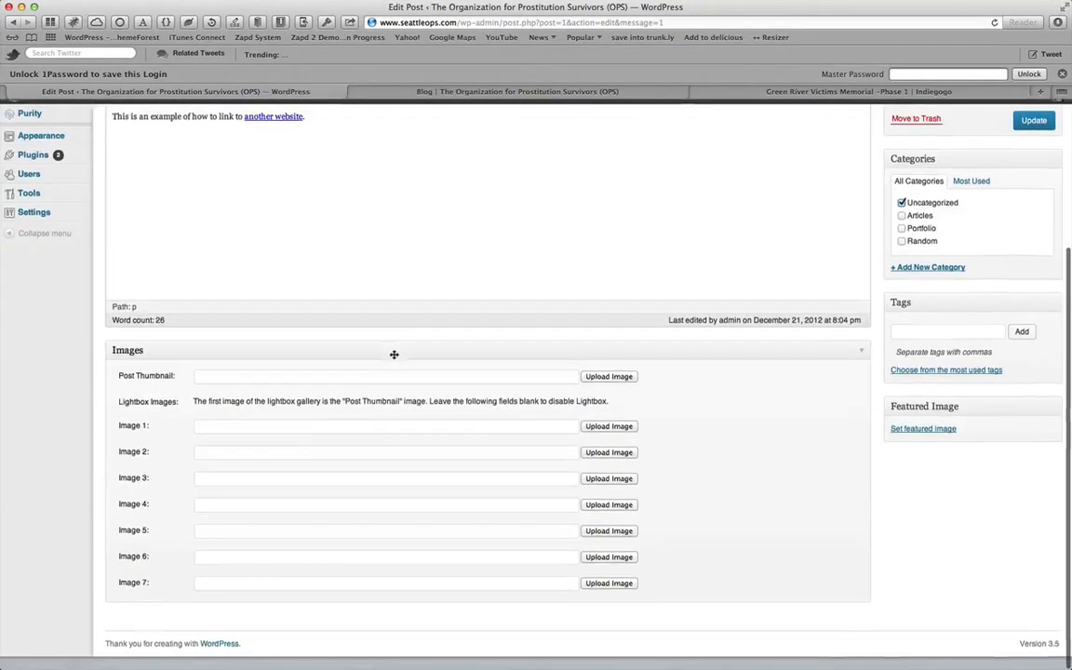
scroll(394, 354, up, 8)
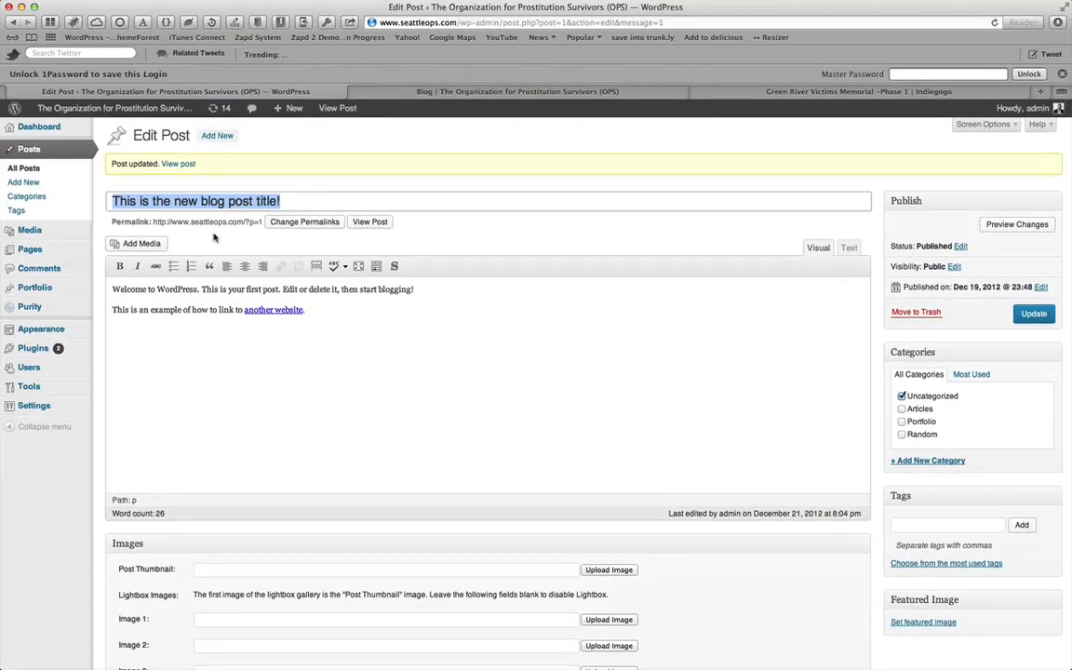
click(33, 169)
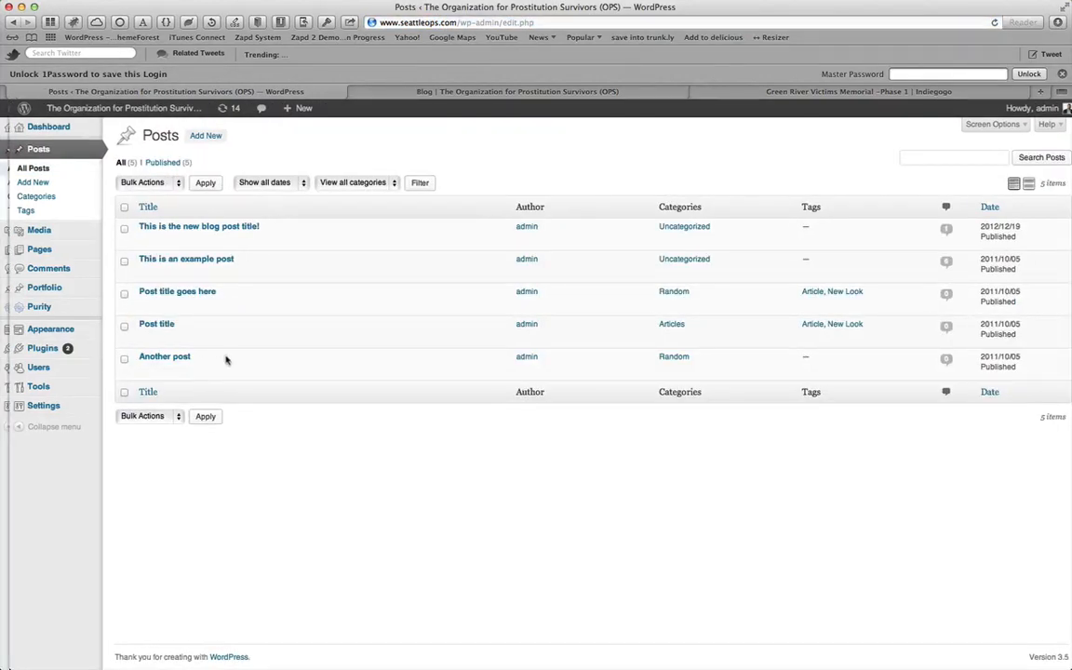
click(207, 370)
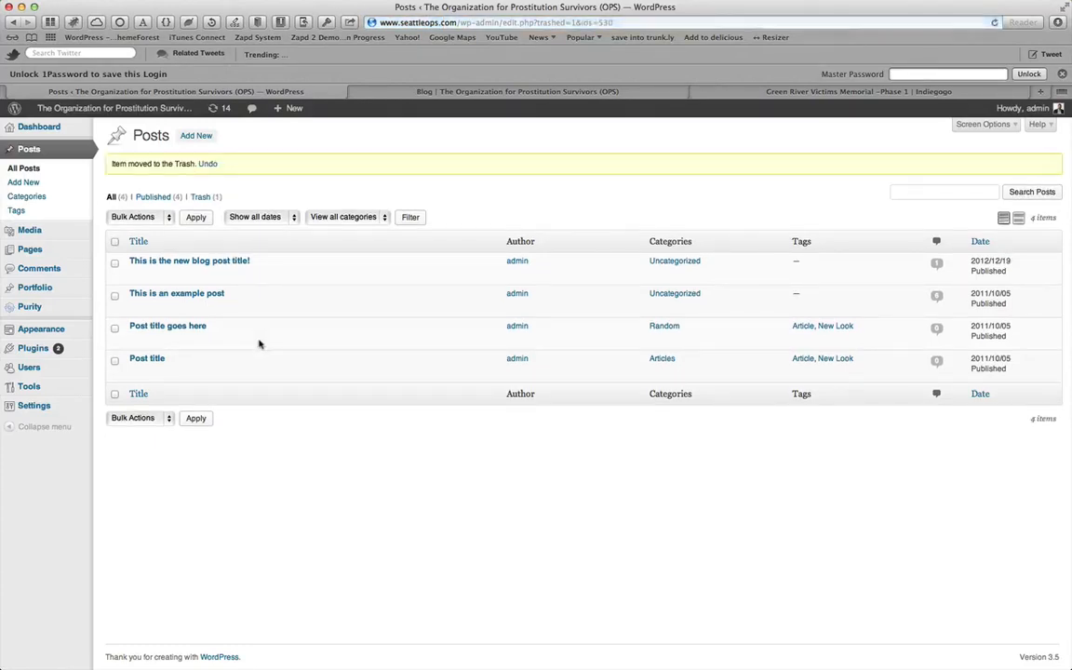
click(200, 371)
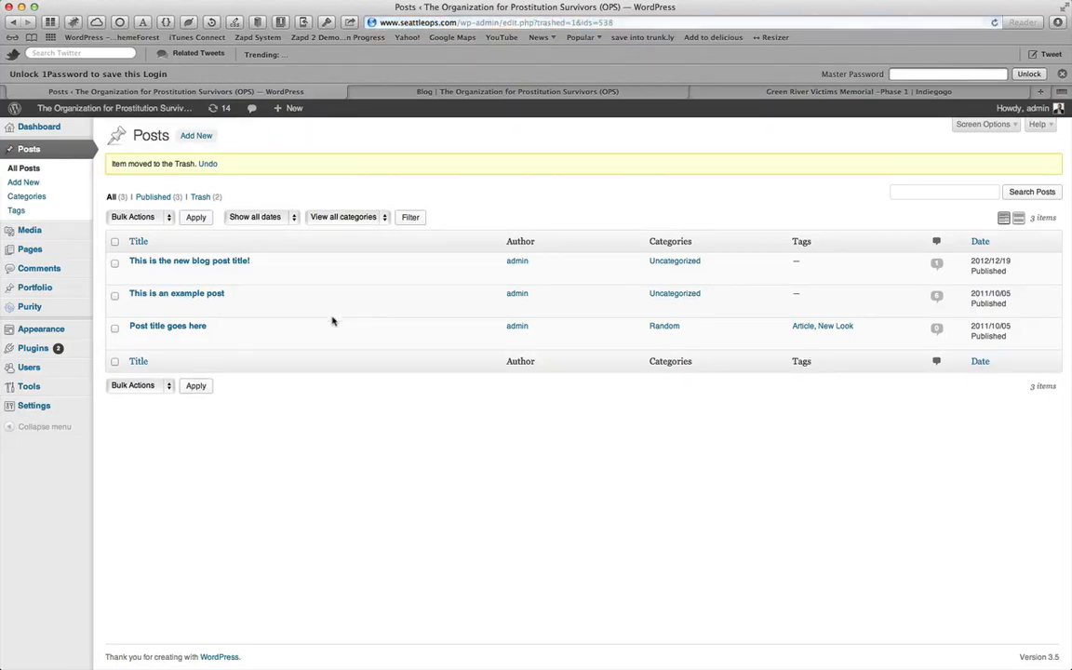
click(199, 338)
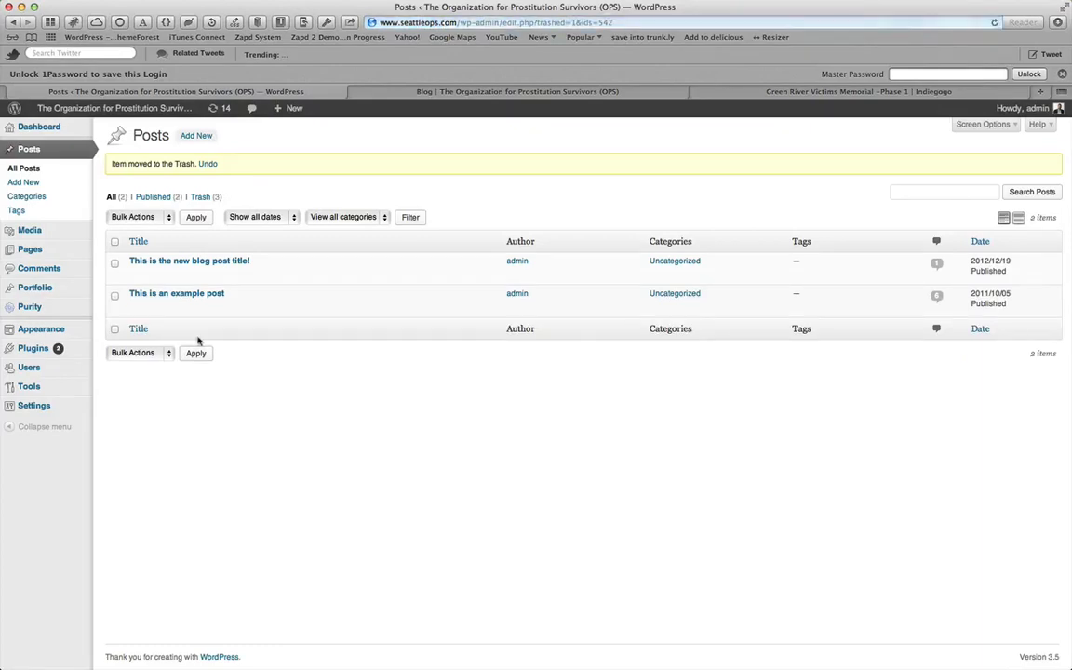
click(207, 308)
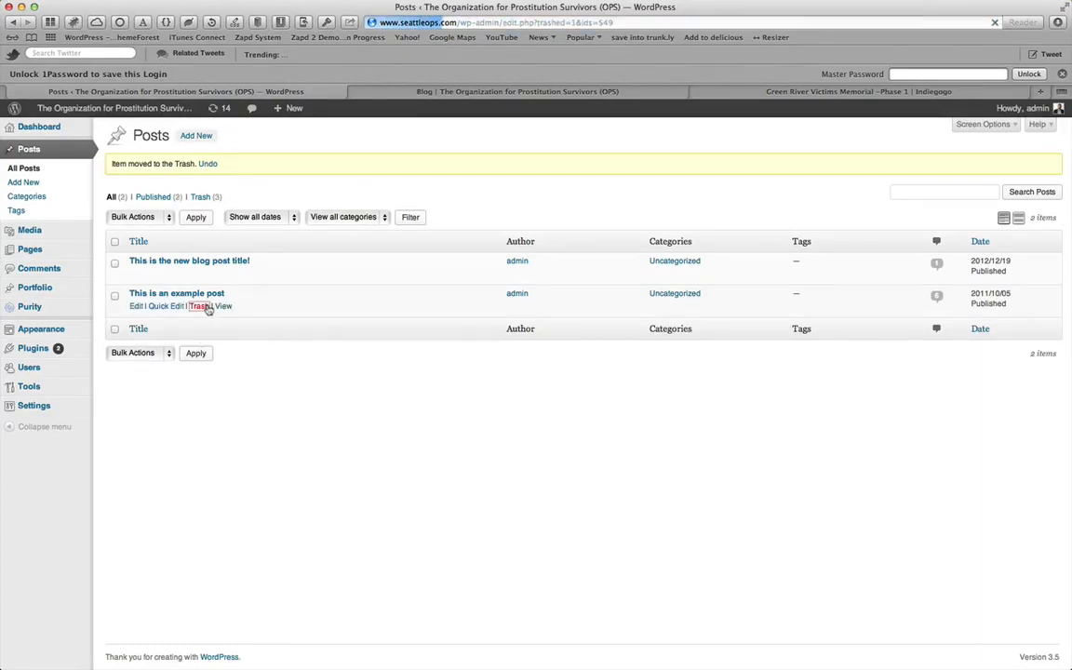
click(201, 274)
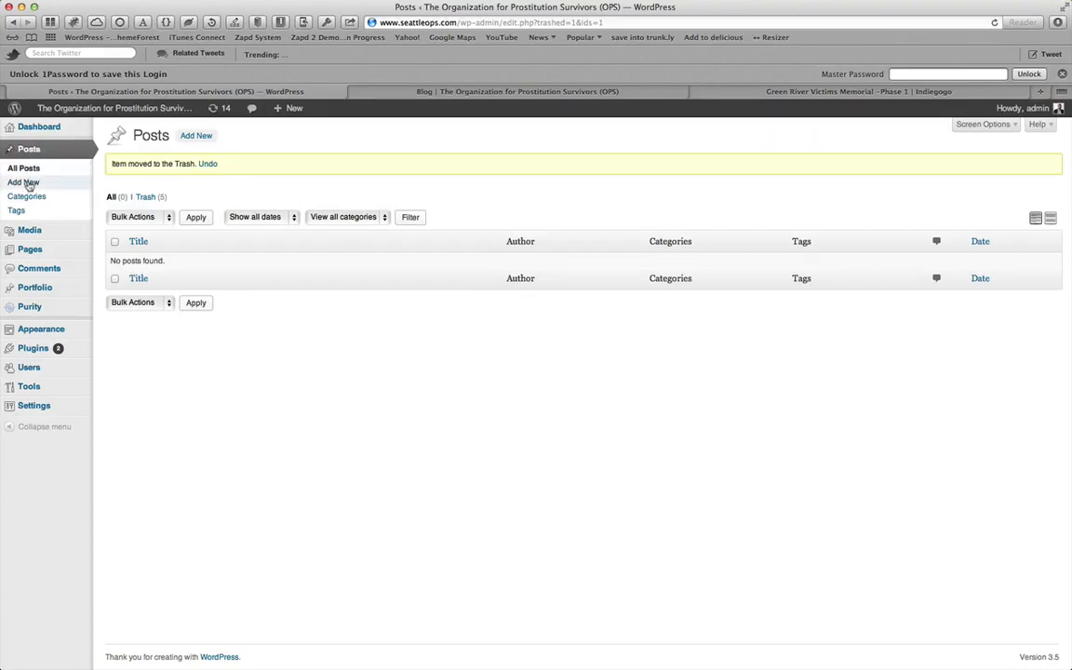
Start a new post titled "This is your first blog post"
click(26, 184)
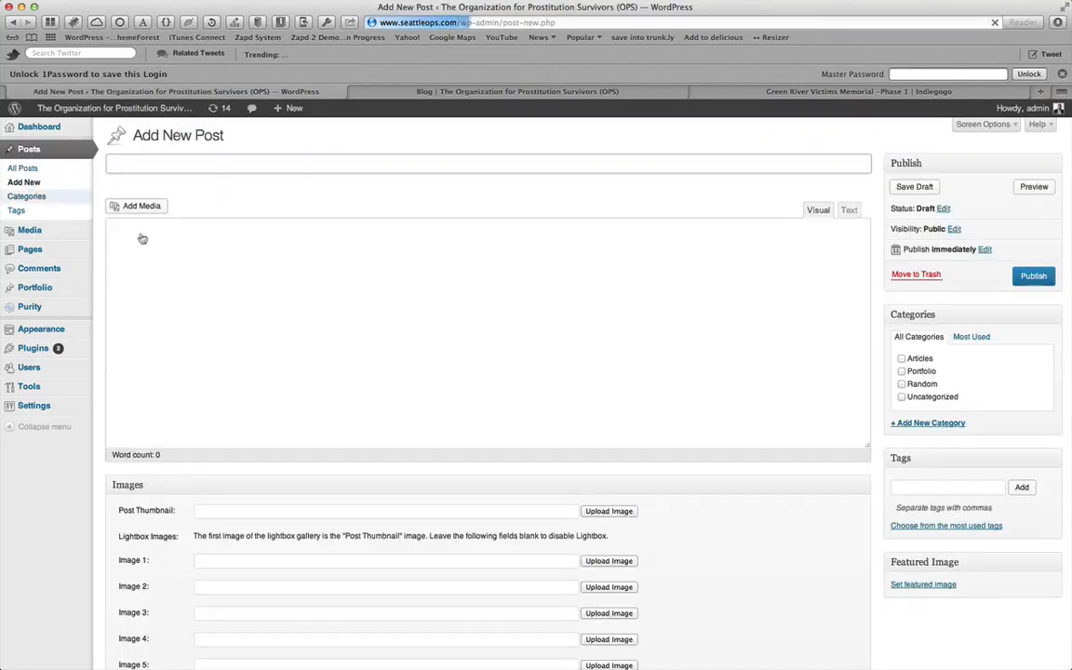
text(This is)
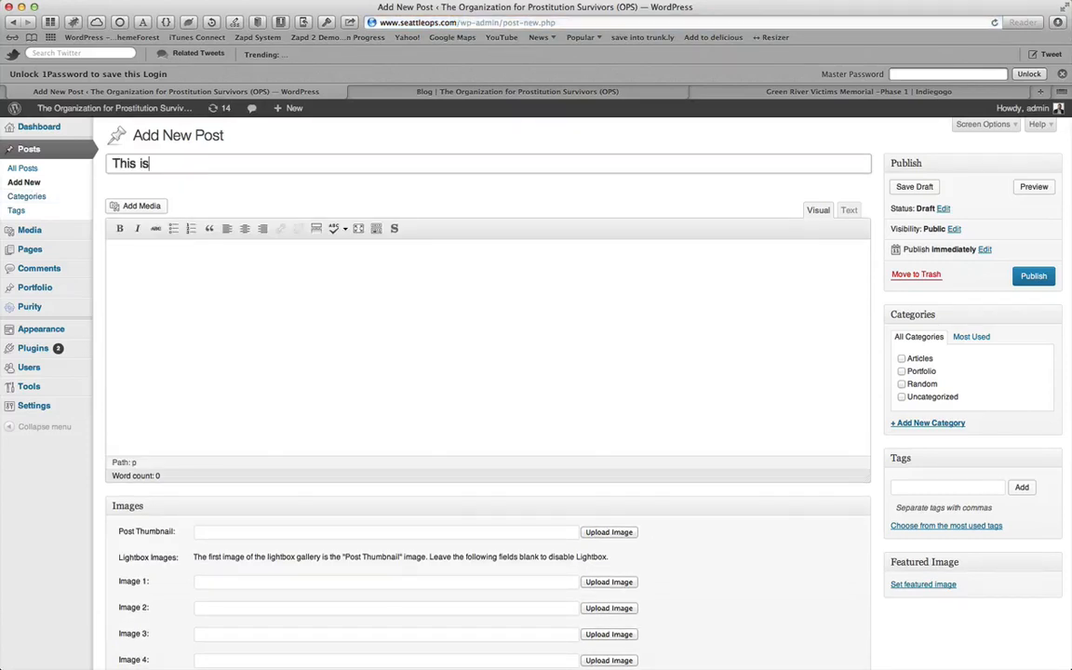
text( your first blog post)
Write "This is some content for your first blog post. You can type over me to put actual content here if you want." as the body and publish the post
key(Tab)
text(This )
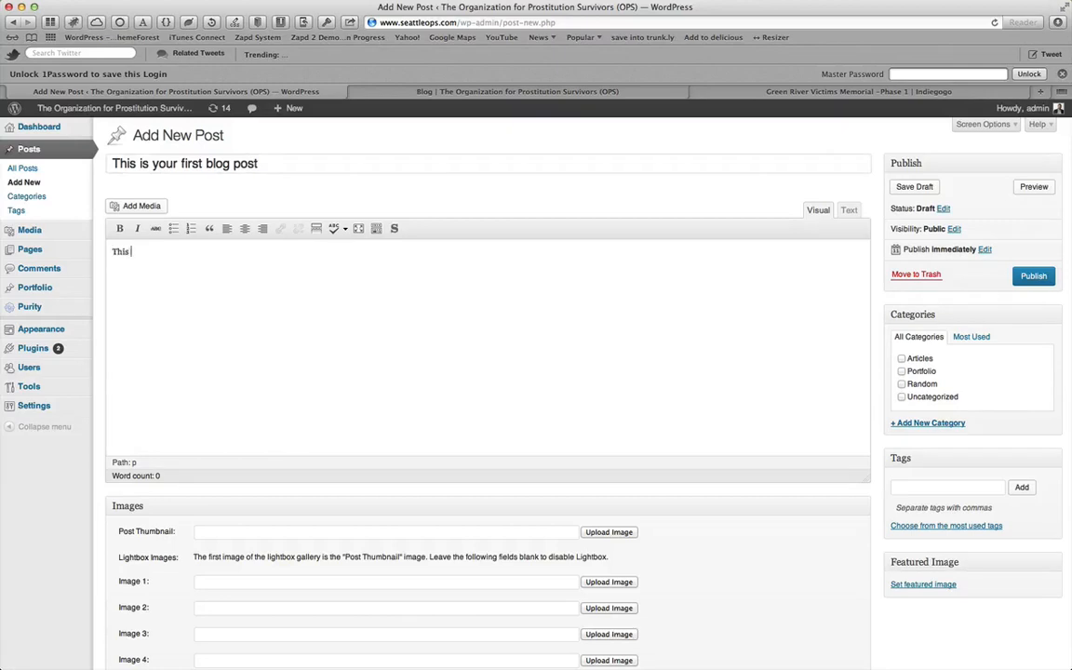
text(is some content for your firs)
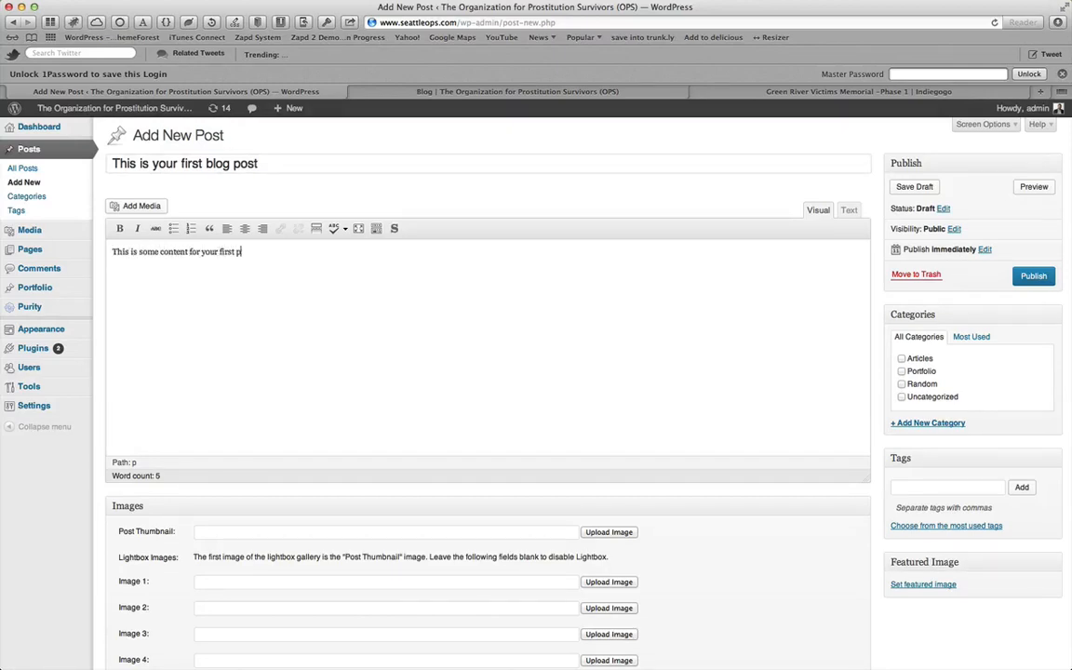
text(t blog post.  You can type over me to p)
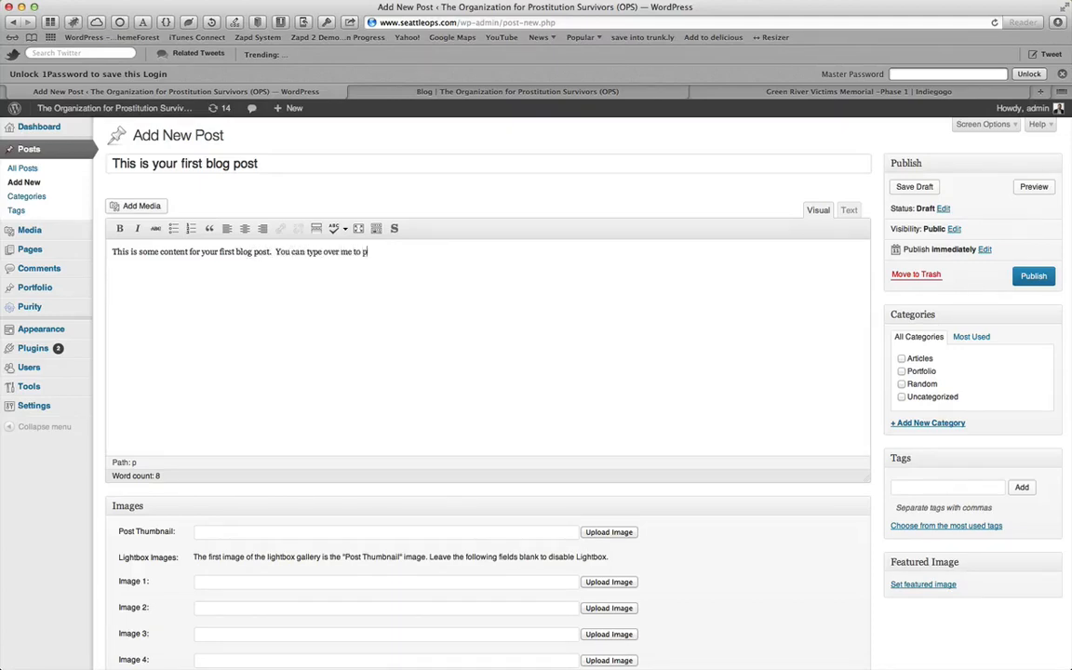
text(ut actual content here if you want.)
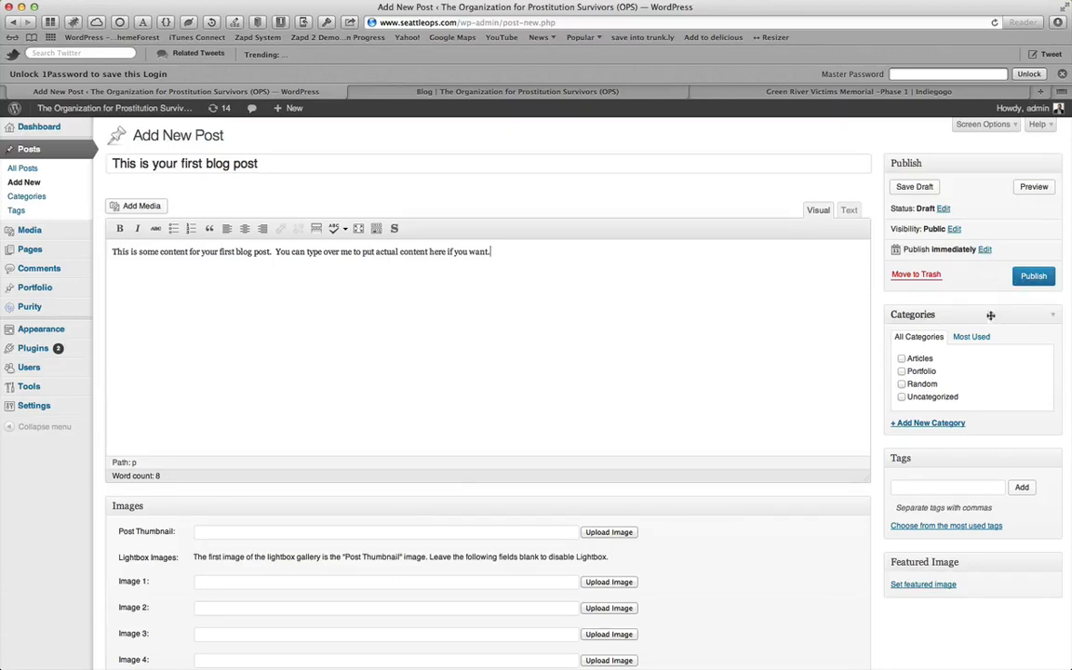
click(1033, 279)
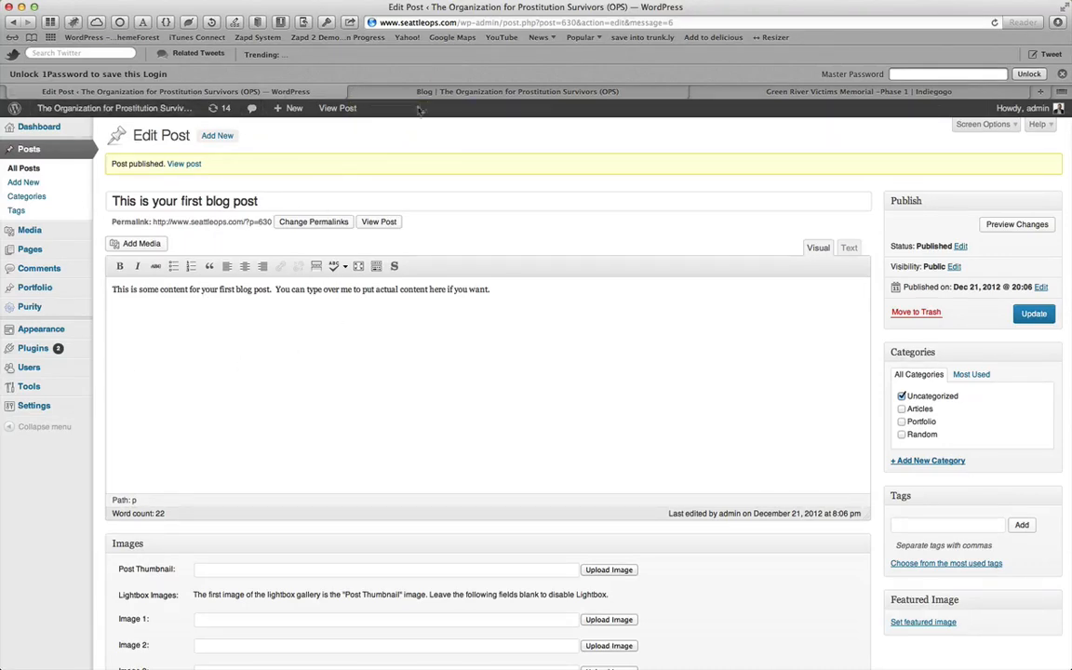
Reload the public blog page to check the newly published post
click(386, 91)
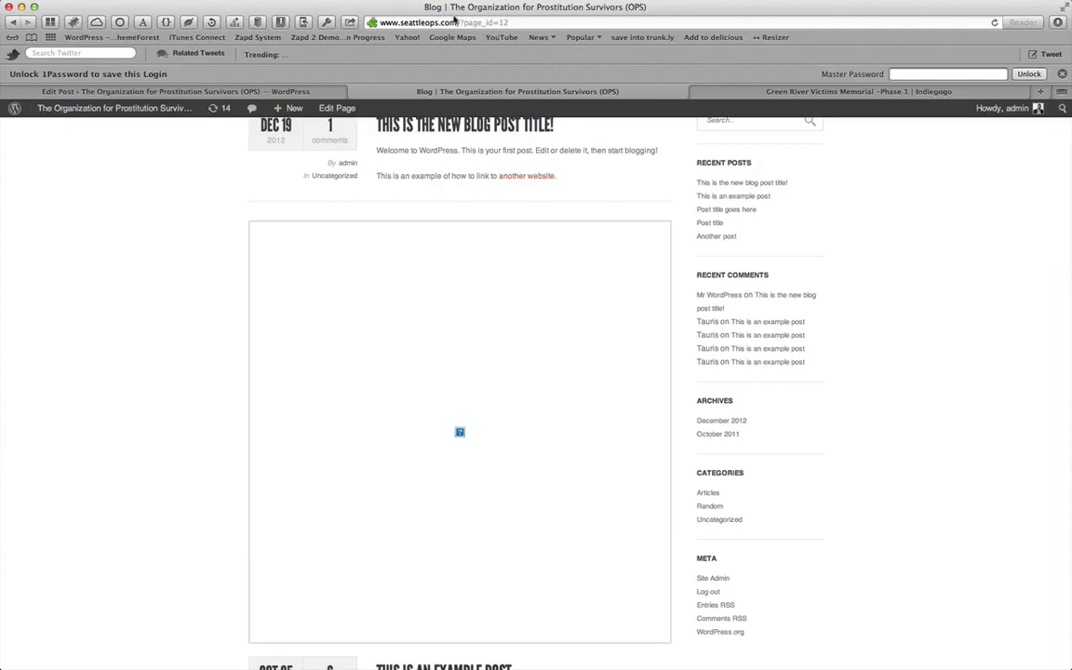
scroll(168, 189, up, 5)
right_click(118, 218)
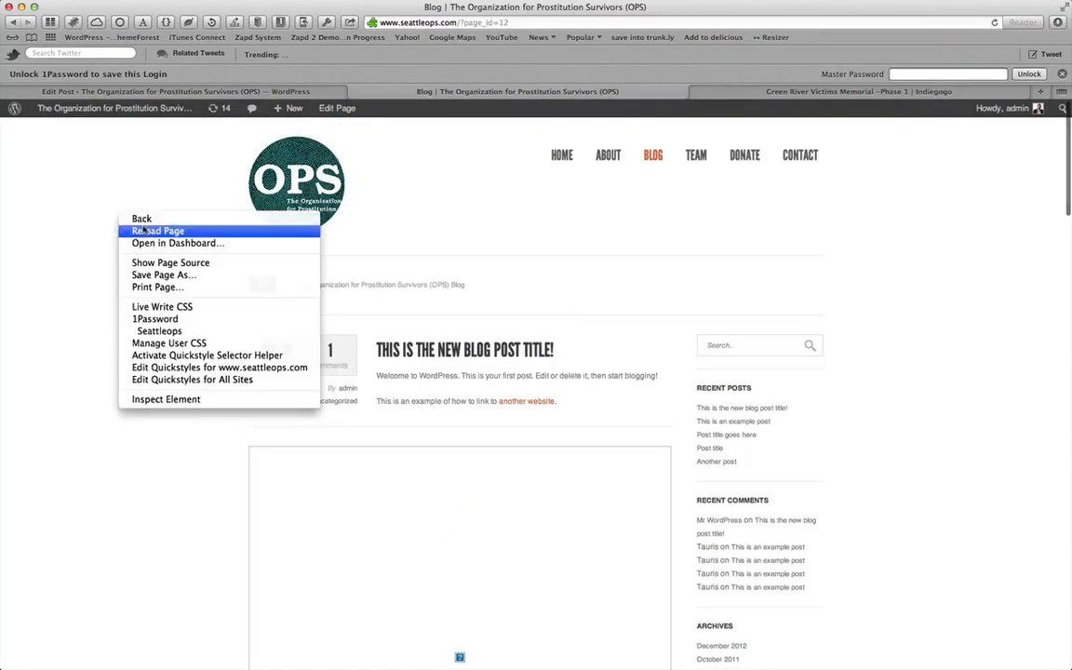
click(135, 209)
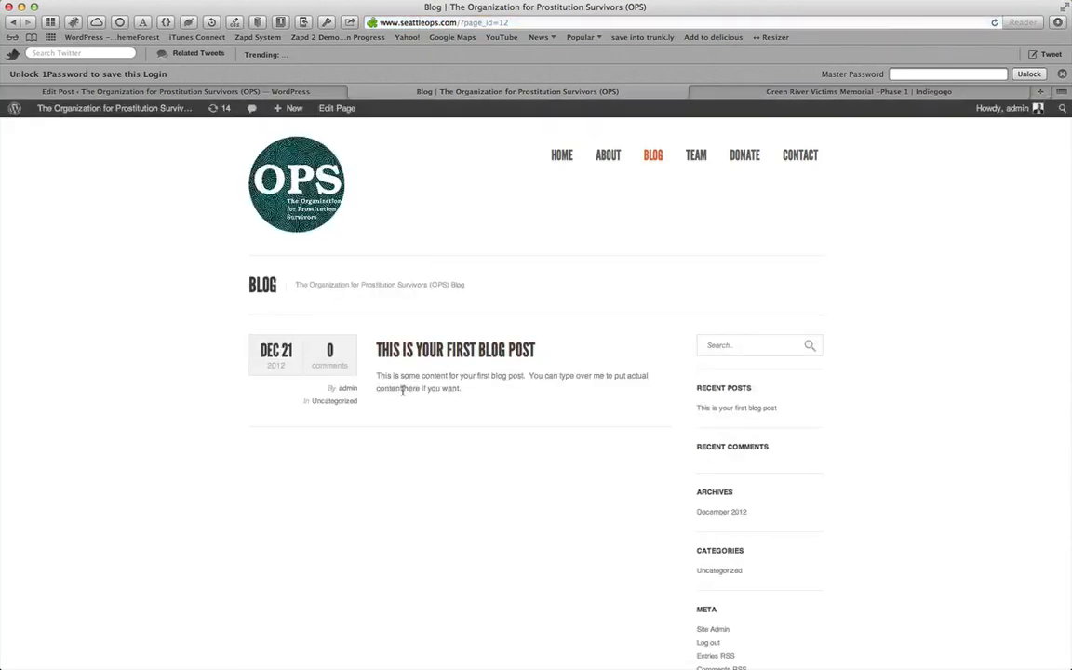
Open the new post's own page from the editor's confirmation, then go back to the editor
click(301, 92)
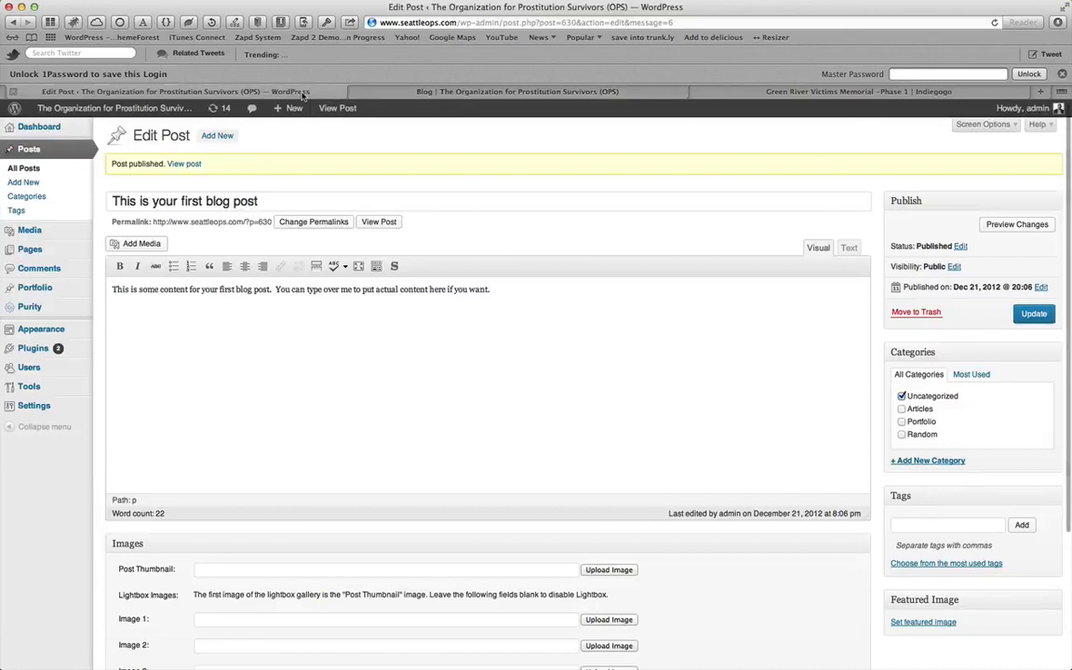
click(185, 164)
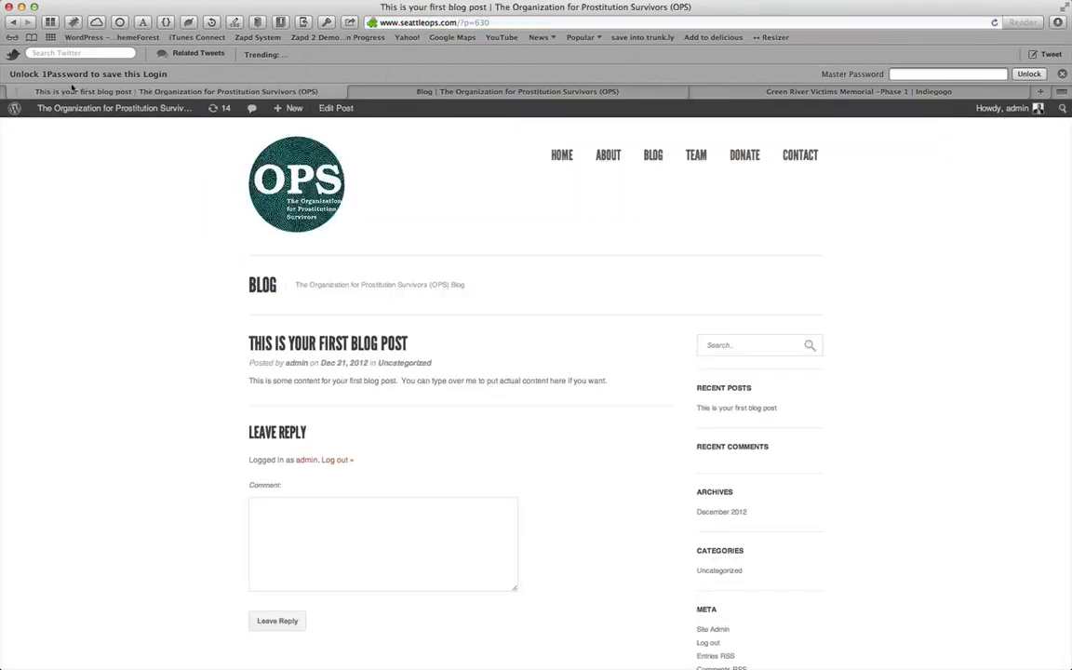
click(13, 21)
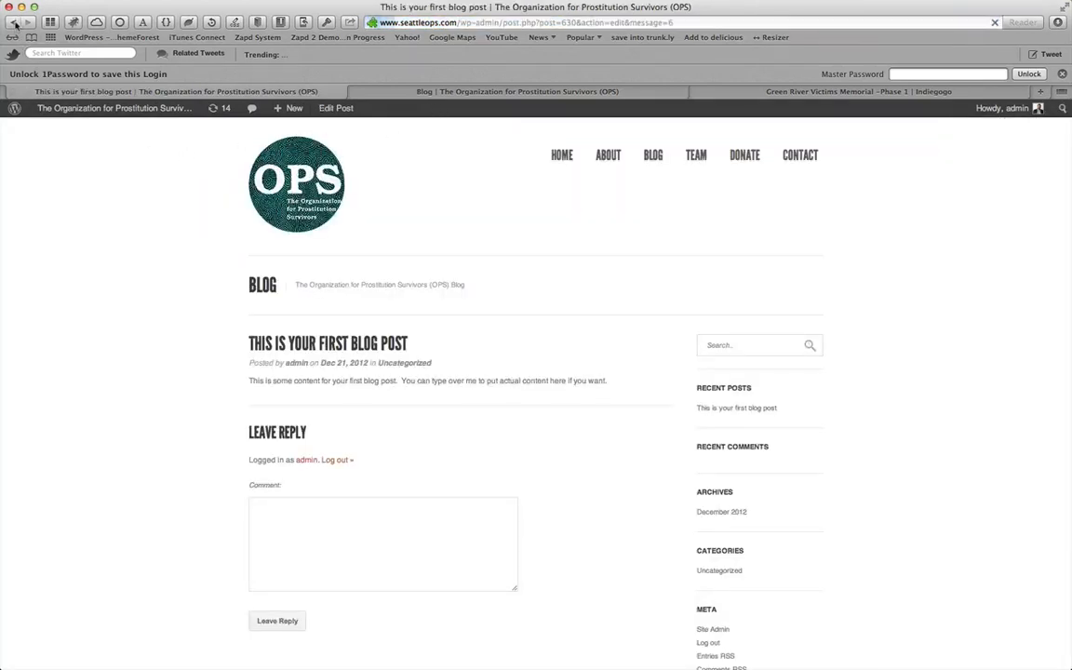